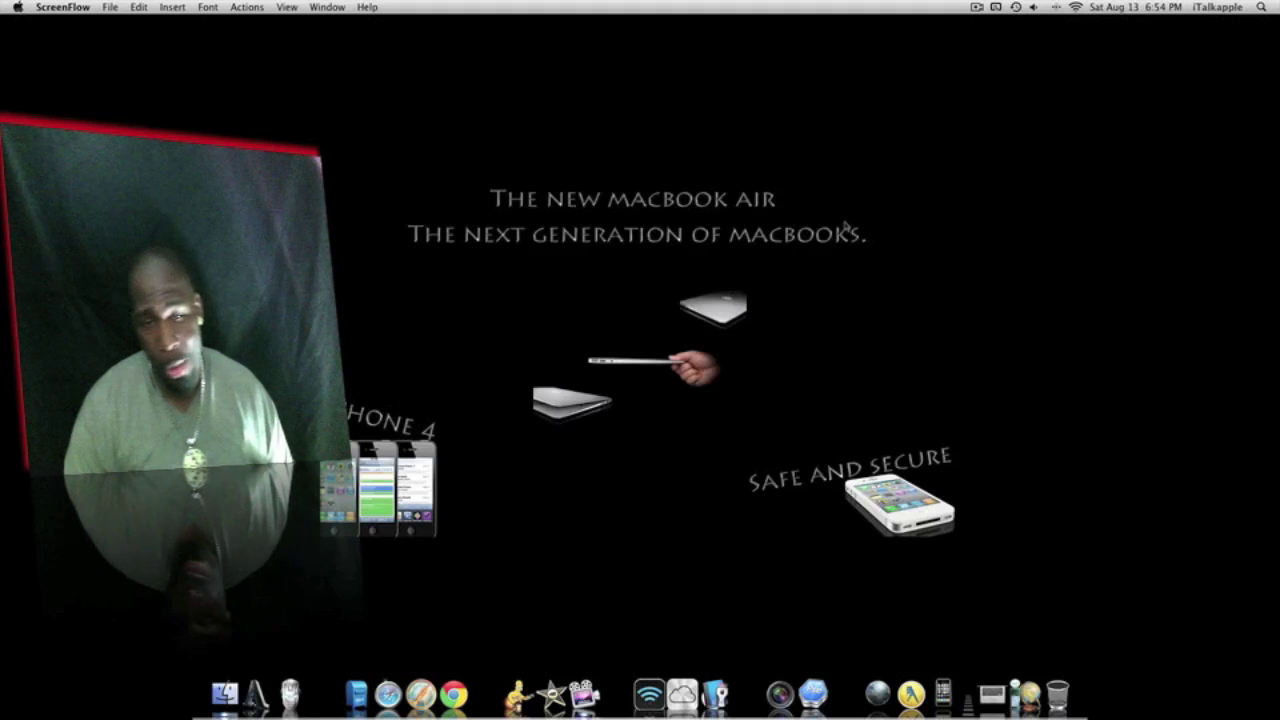
- Move the Folders Factory welcome window aside and dismiss it to reach the folder editor
{"action": "left_click", "coordinate": [848, 228]}
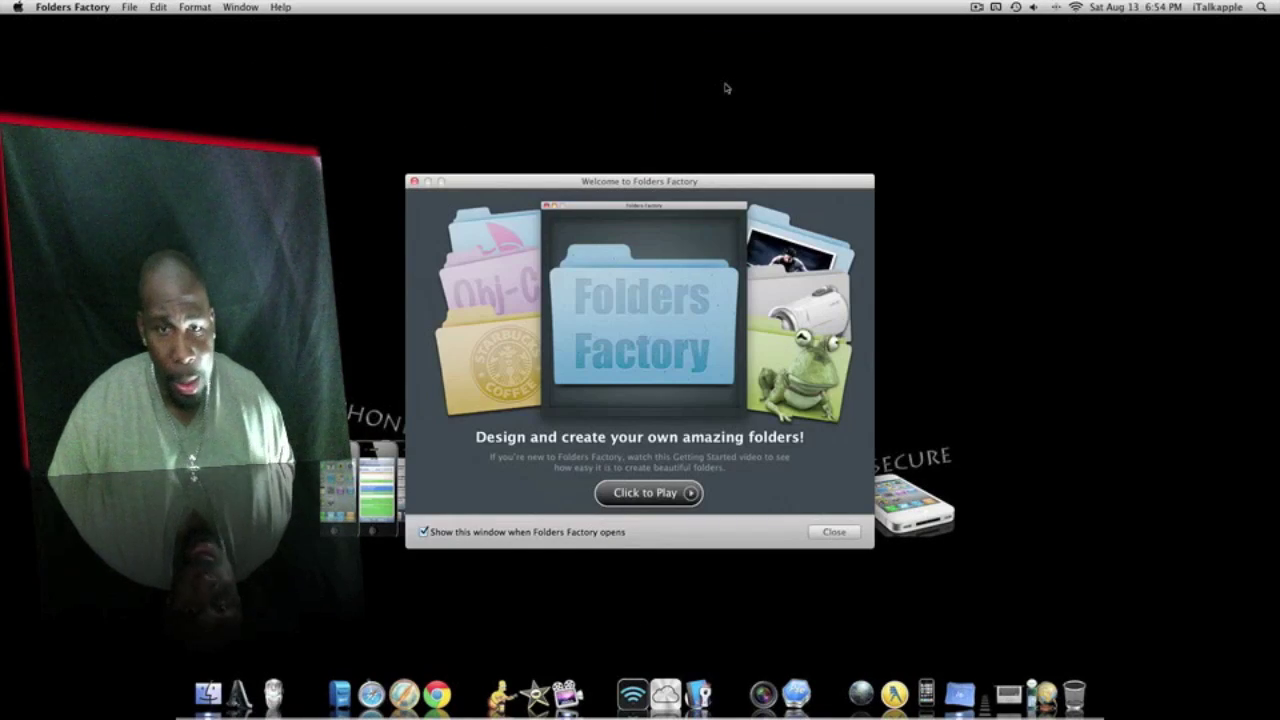
{"action": "left_click_drag", "start_coordinate": [686, 183], "coordinate": [652, 119]}
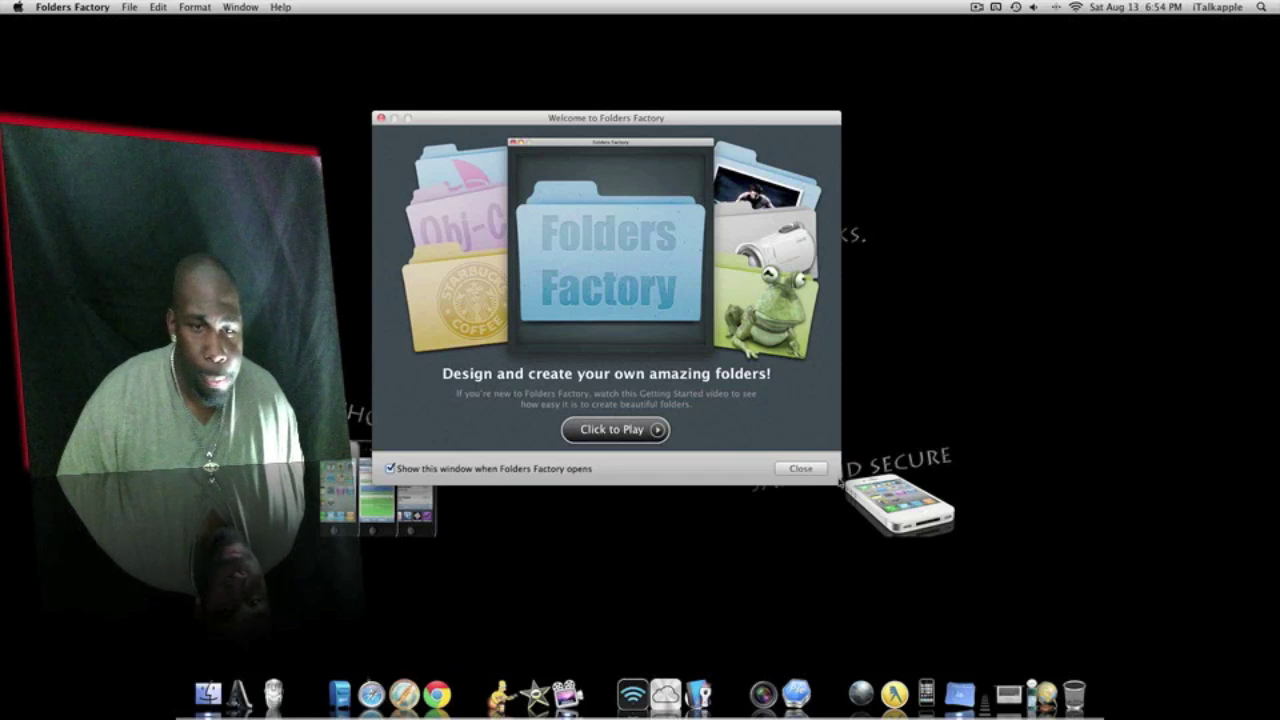
{"action": "left_click_drag", "start_coordinate": [838, 481], "coordinate": [815, 455]}
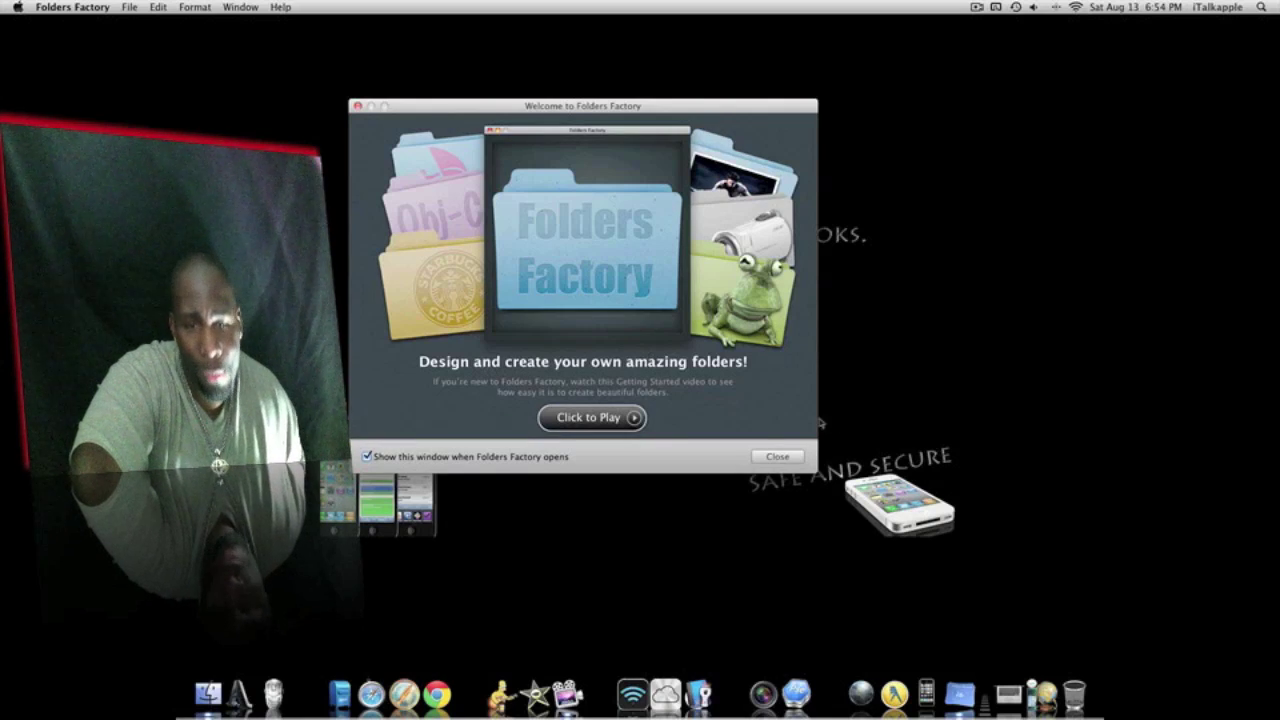
{"action": "left_click", "coordinate": [787, 456]}
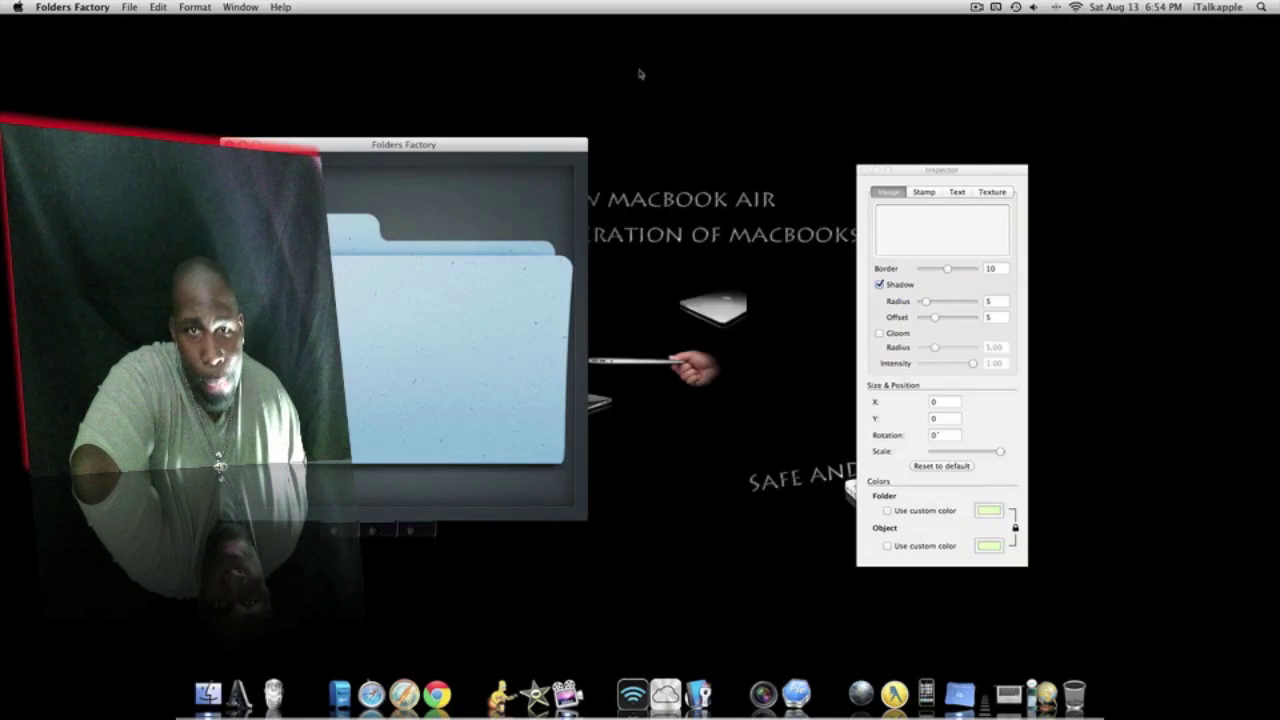
- Arrange the folder preview window and the Inspector side by side near the middle of the desktop
{"action": "left_click_drag", "start_coordinate": [918, 172], "coordinate": [826, 103]}
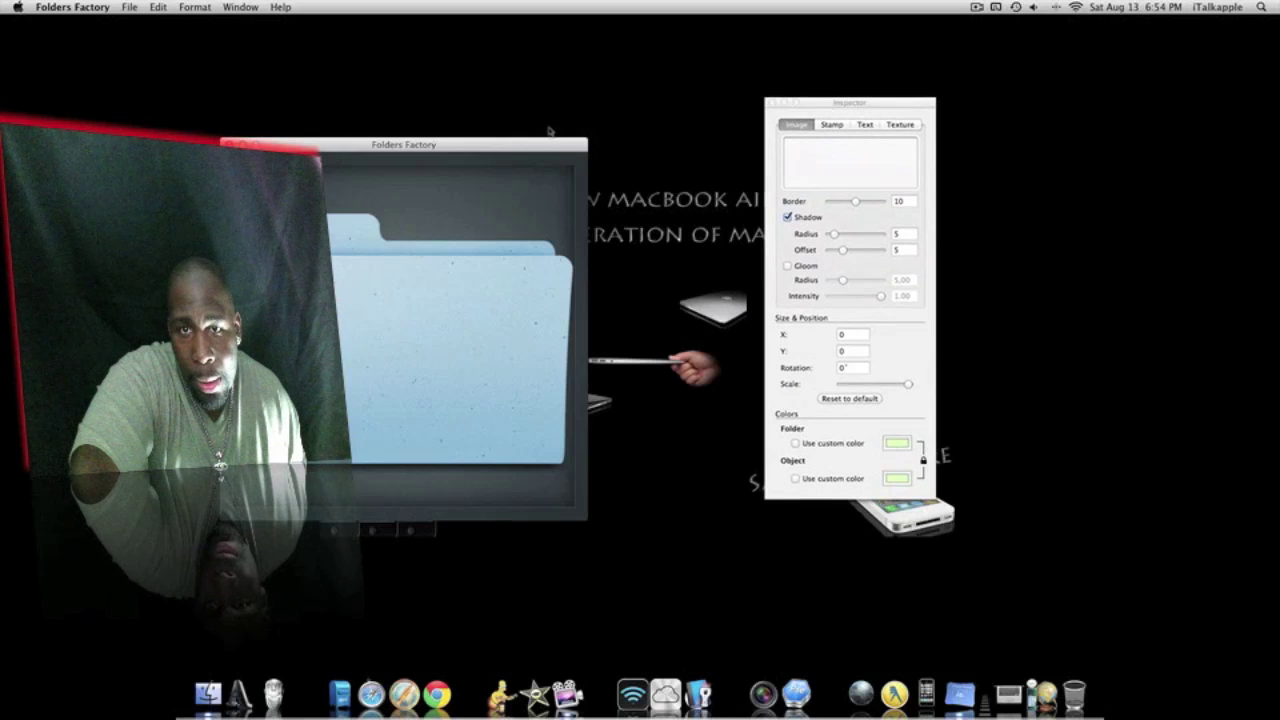
{"action": "left_click_drag", "start_coordinate": [518, 146], "coordinate": [620, 113]}
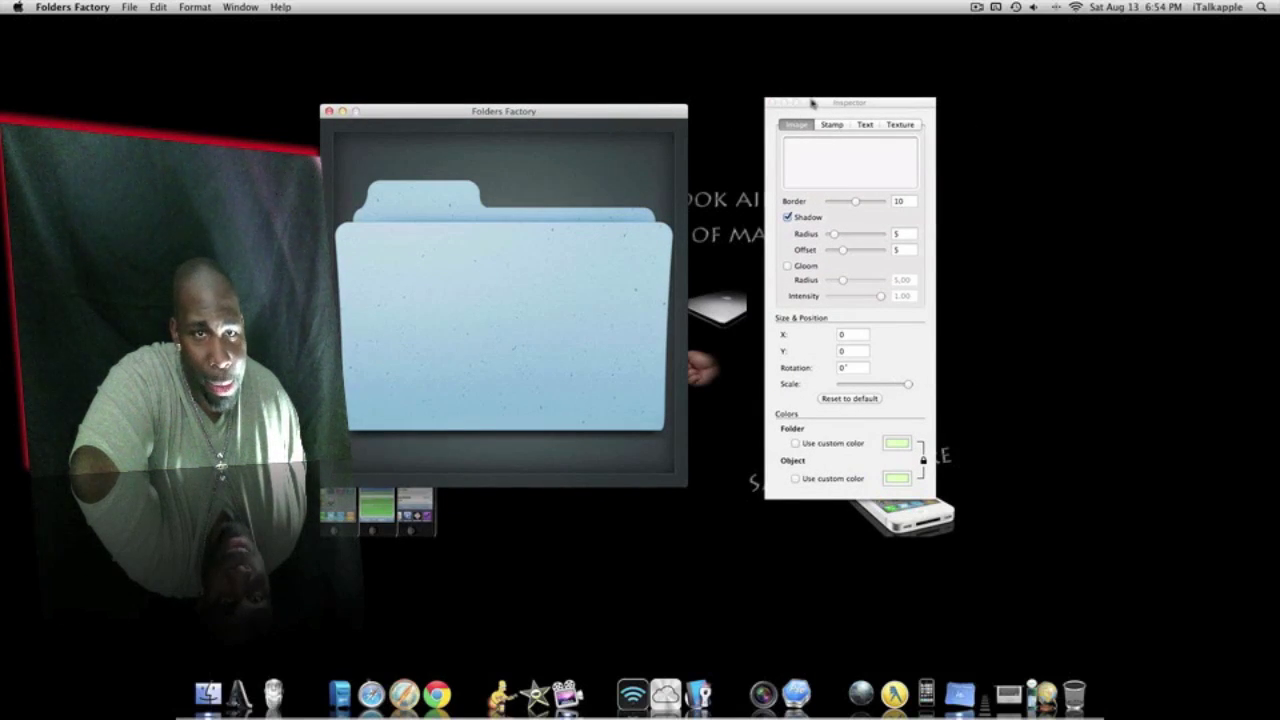
{"action": "left_click_drag", "start_coordinate": [823, 105], "coordinate": [845, 130]}
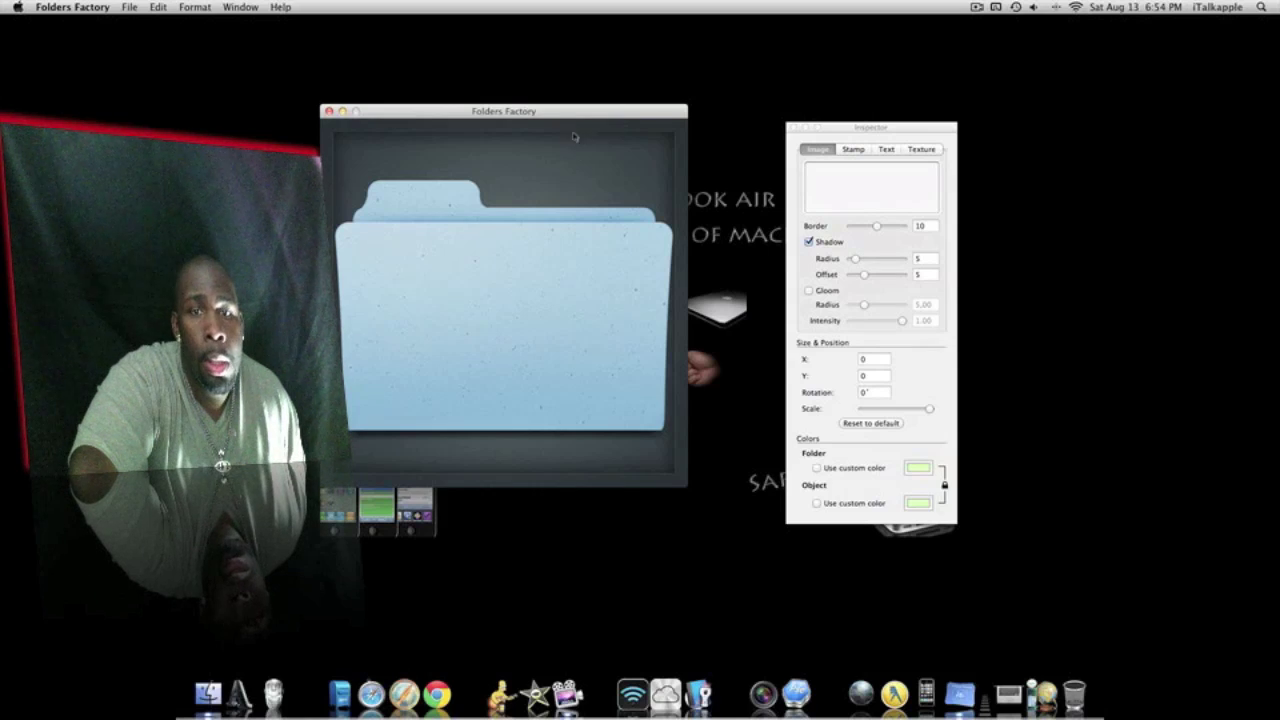
{"action": "left_click_drag", "start_coordinate": [561, 113], "coordinate": [601, 127]}
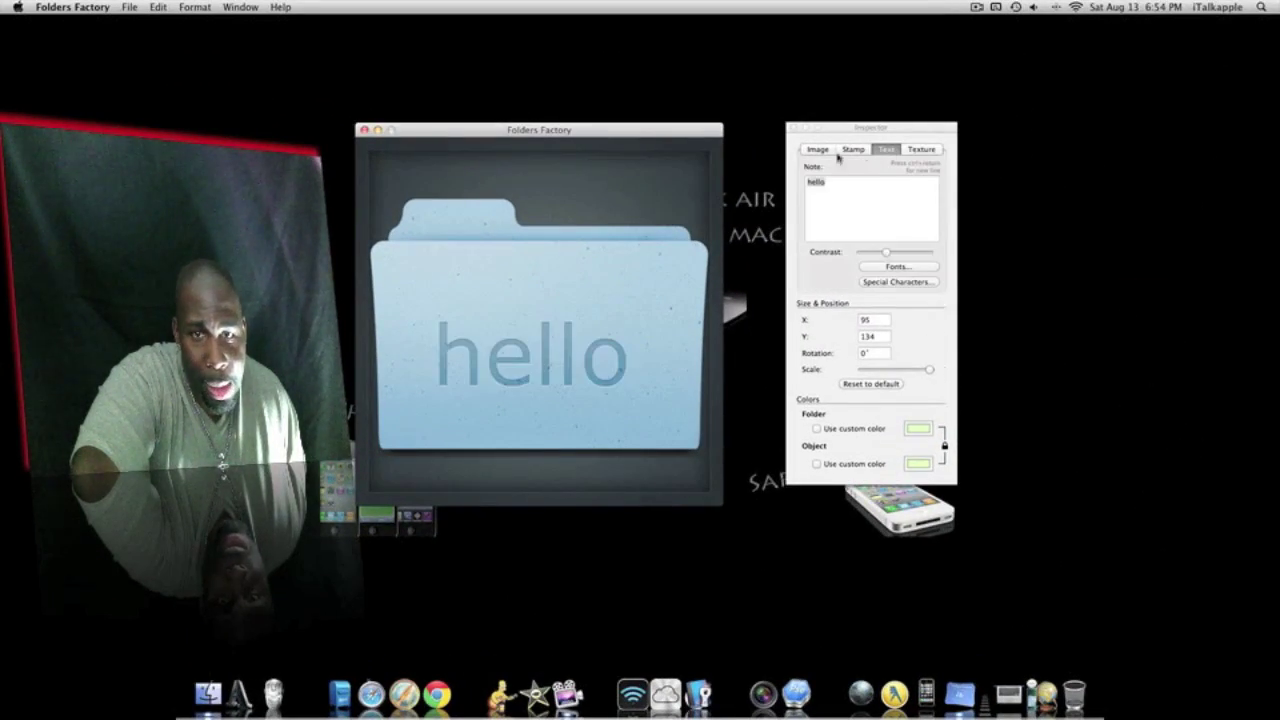
- Replace the folder's text with "BIG B" and set the text contrast to the slider's lowest setting
{"action": "left_click", "coordinate": [880, 184]}
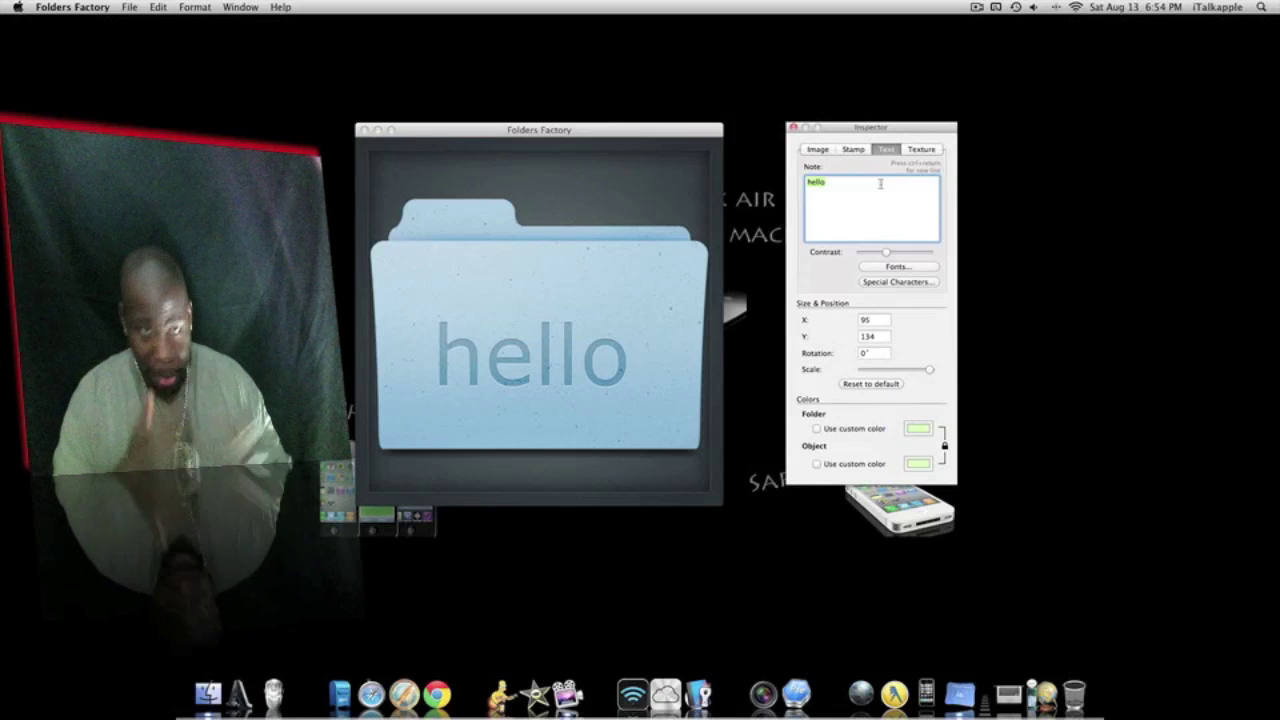
{"action": "key", "text": "BackSpace"}
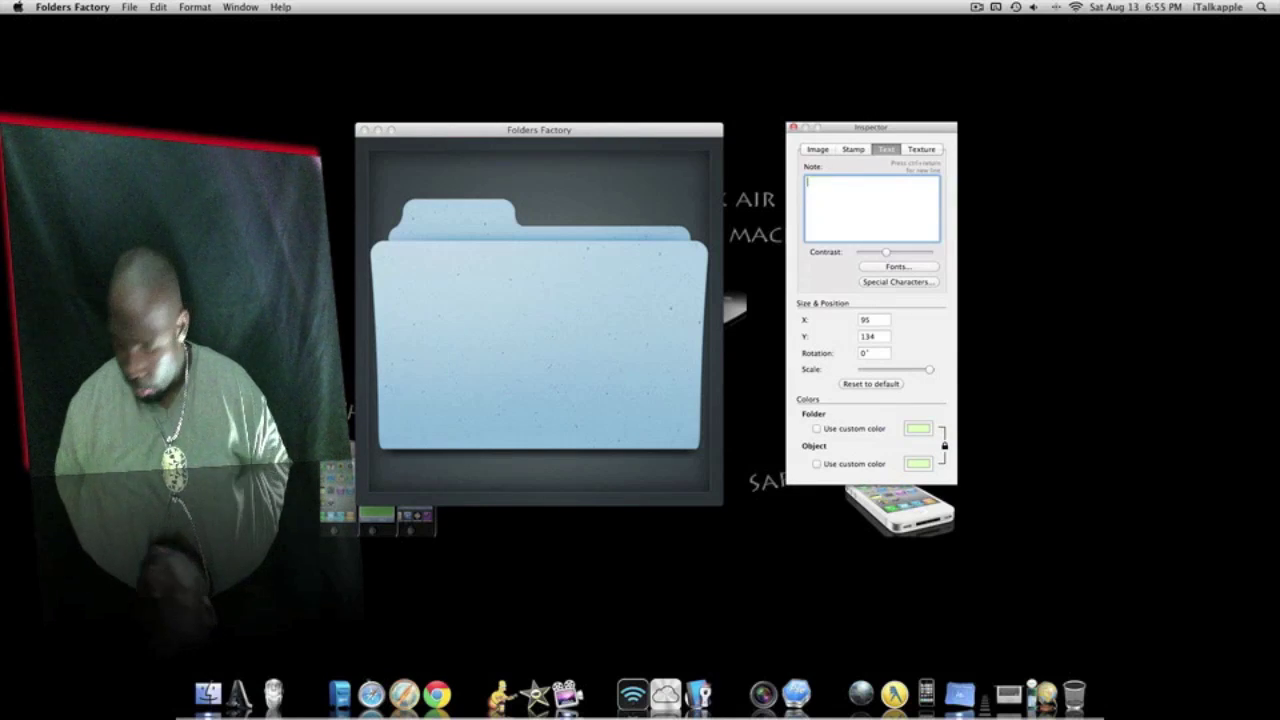
{"action": "type", "text": "BIG B"}
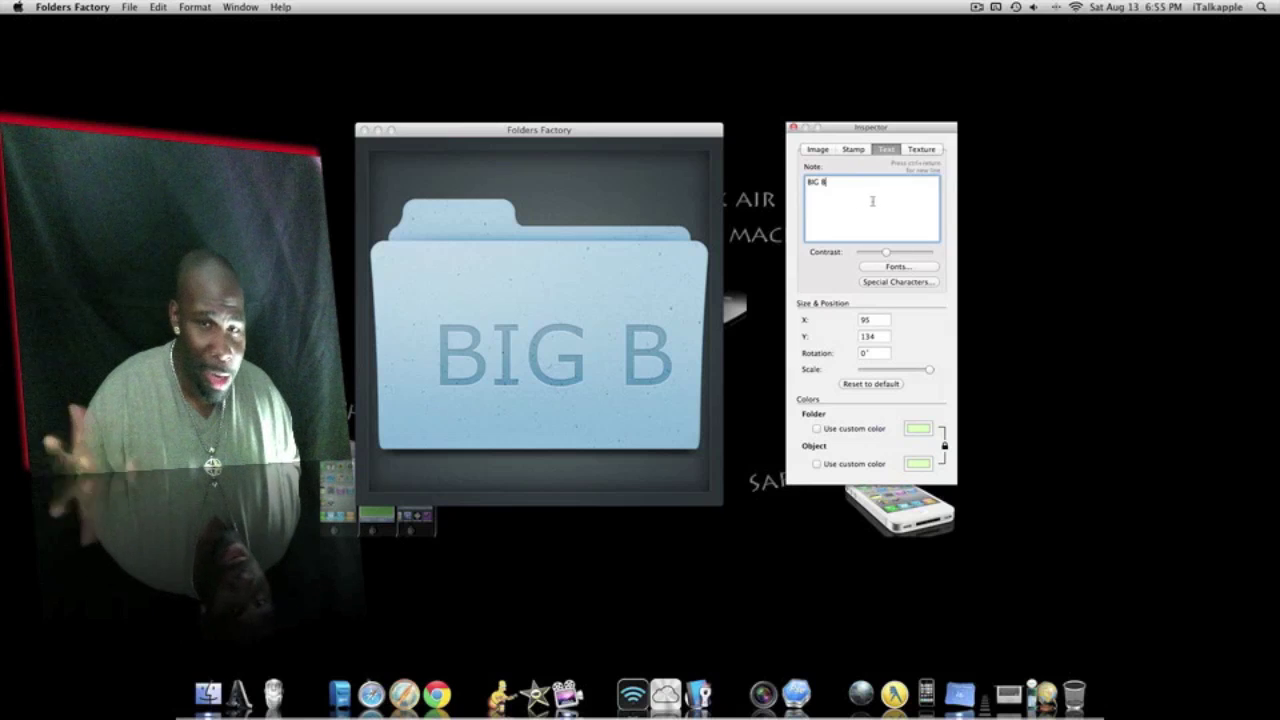
{"action": "left_click_drag", "start_coordinate": [888, 255], "coordinate": [862, 255]}
- Browse the font families available for the folder text, then close the font list without choosing one
{"action": "left_click", "coordinate": [890, 268]}
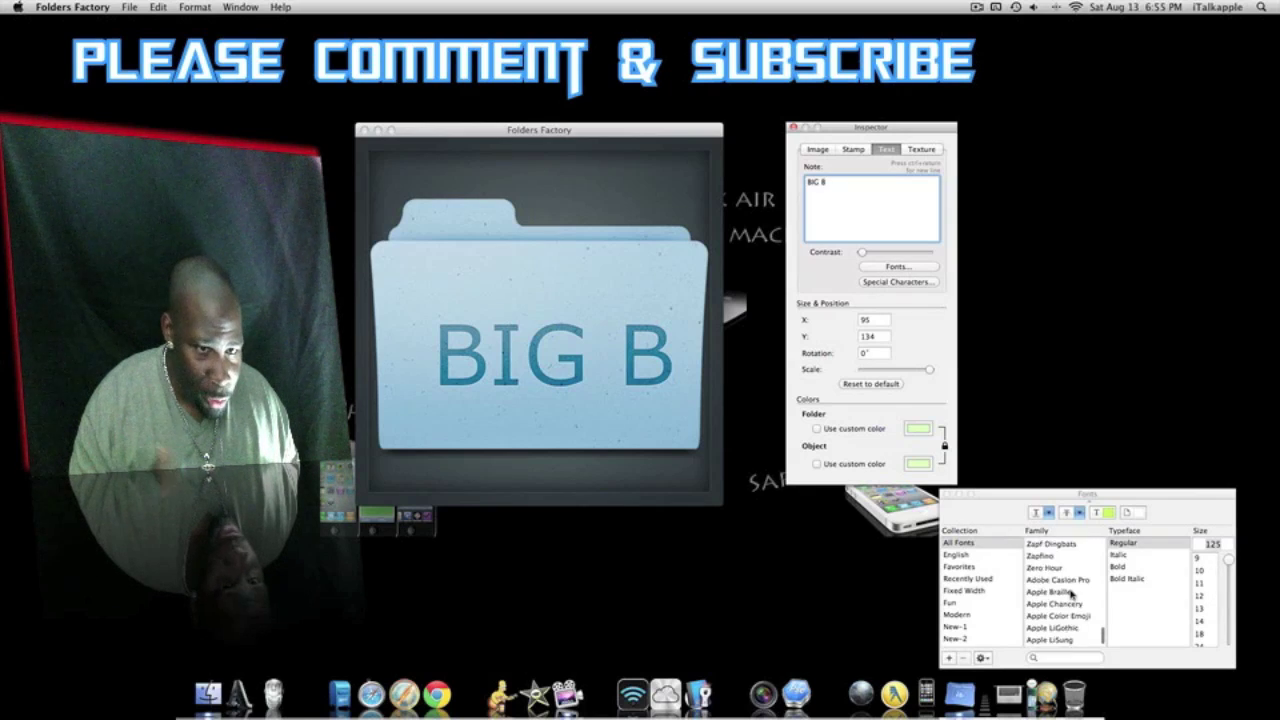
{"action": "scroll", "coordinate": [1071, 594], "scroll_direction": "up", "scroll_amount": 5}
{"action": "scroll", "coordinate": [1013, 571], "scroll_direction": "up", "scroll_amount": 1}
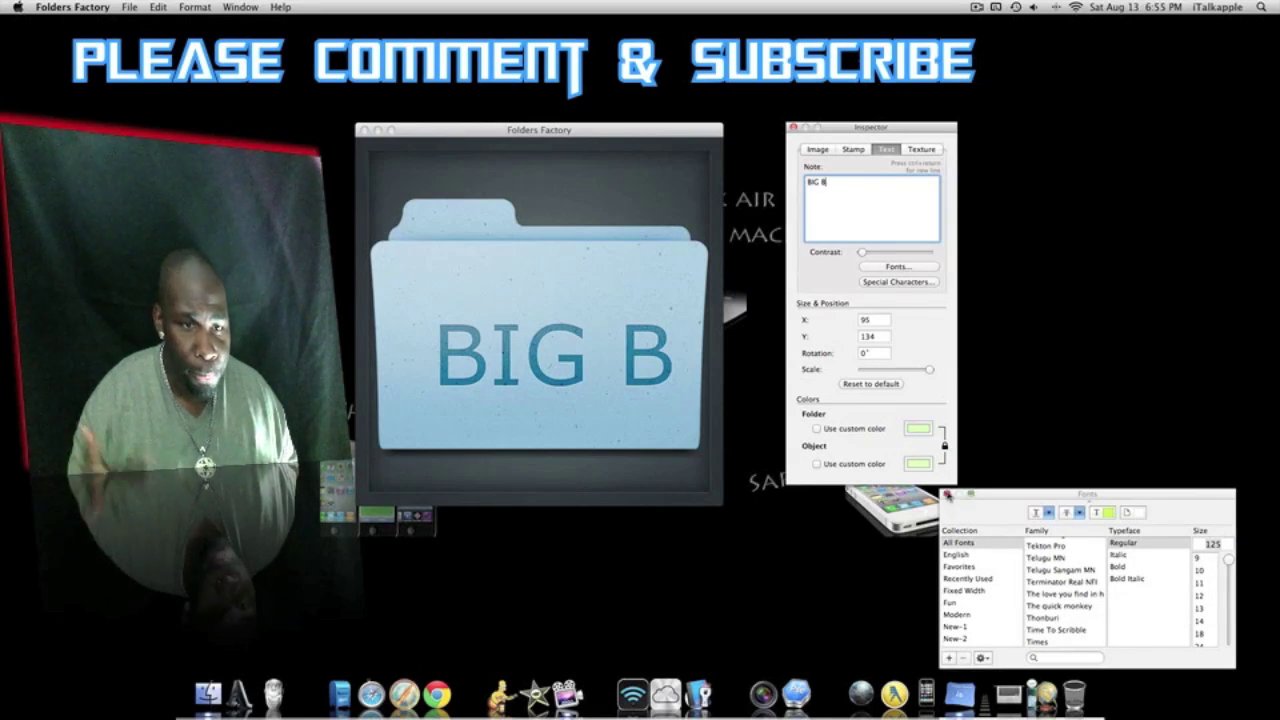
{"action": "left_click", "coordinate": [947, 494]}
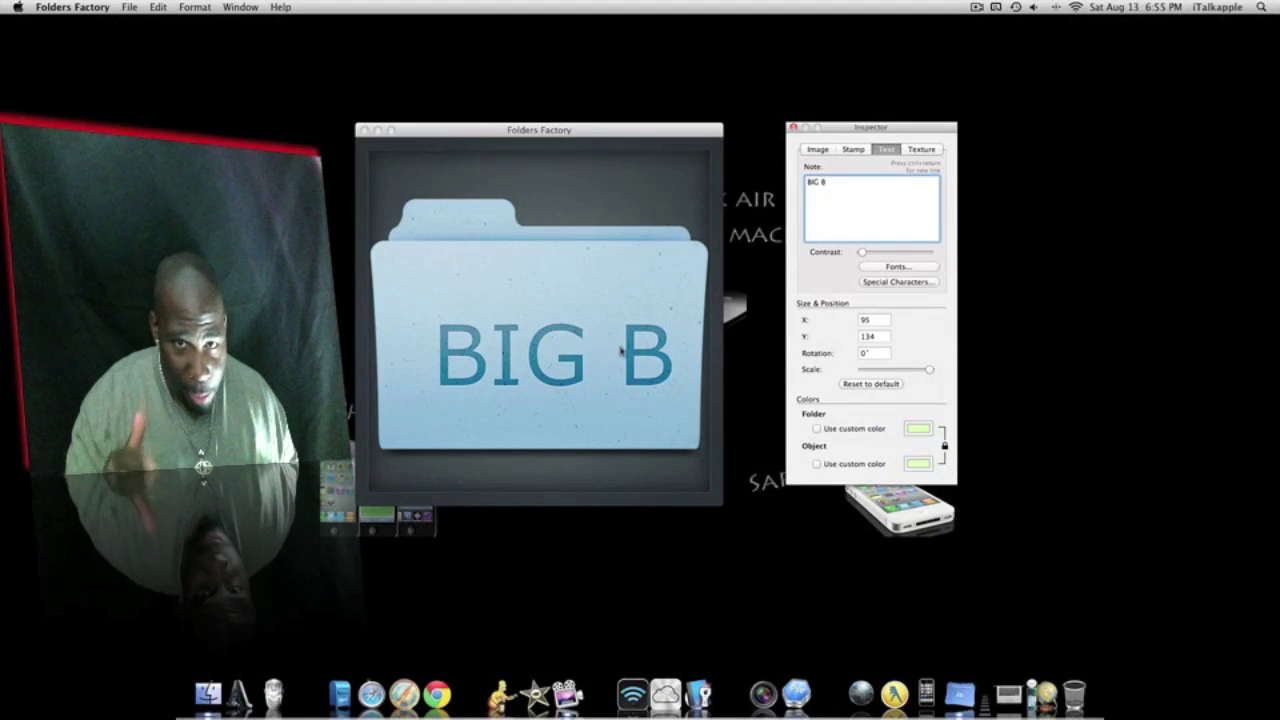
- Browse the special characters, including the arrows and the heart-eyed smiley in Emoji, then close the character viewer
{"action": "left_click", "coordinate": [878, 282]}
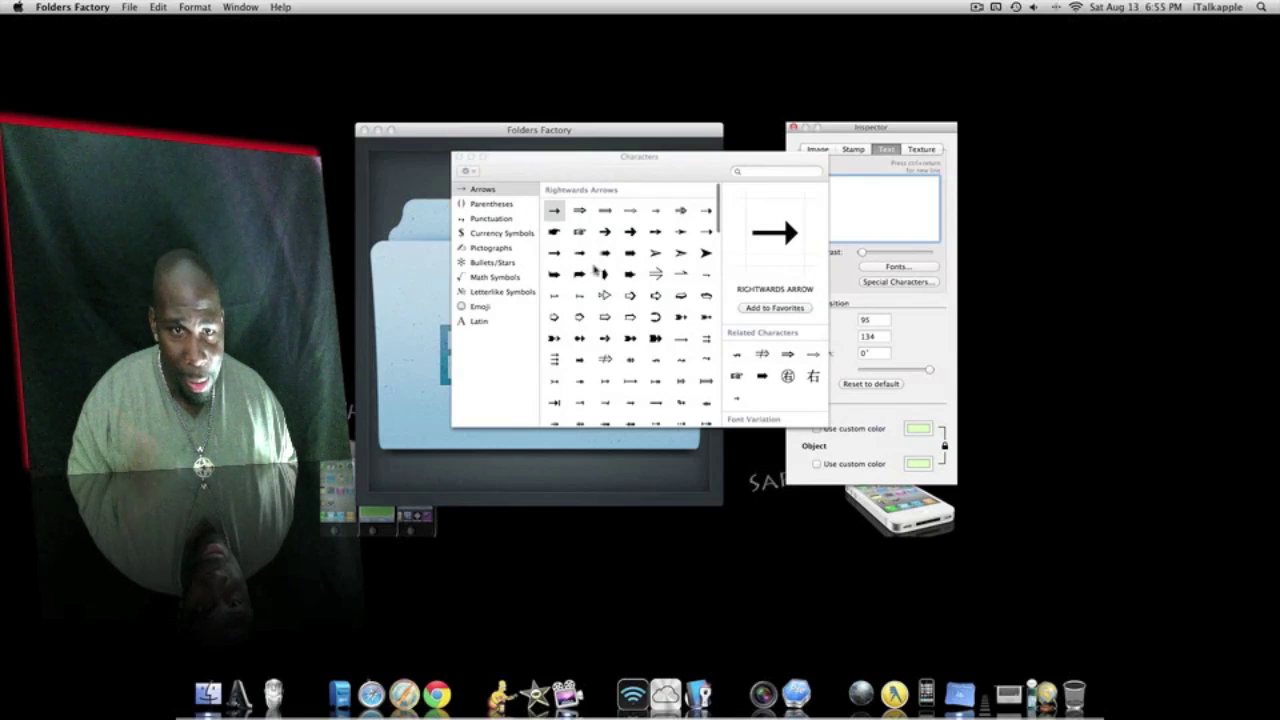
{"action": "scroll", "coordinate": [597, 270], "scroll_direction": "down", "scroll_amount": 5}
{"action": "scroll", "coordinate": [597, 270], "scroll_direction": "up", "scroll_amount": 5}
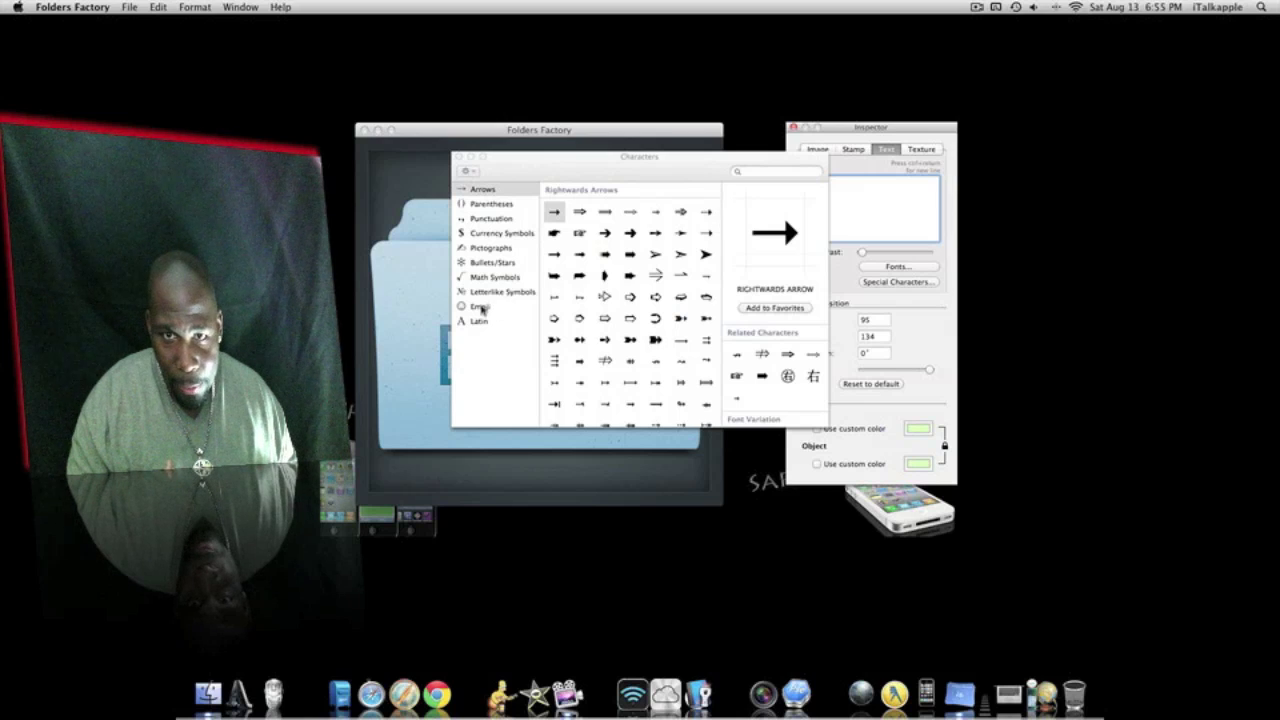
{"action": "left_click", "coordinate": [481, 307]}
{"action": "left_click", "coordinate": [651, 214]}
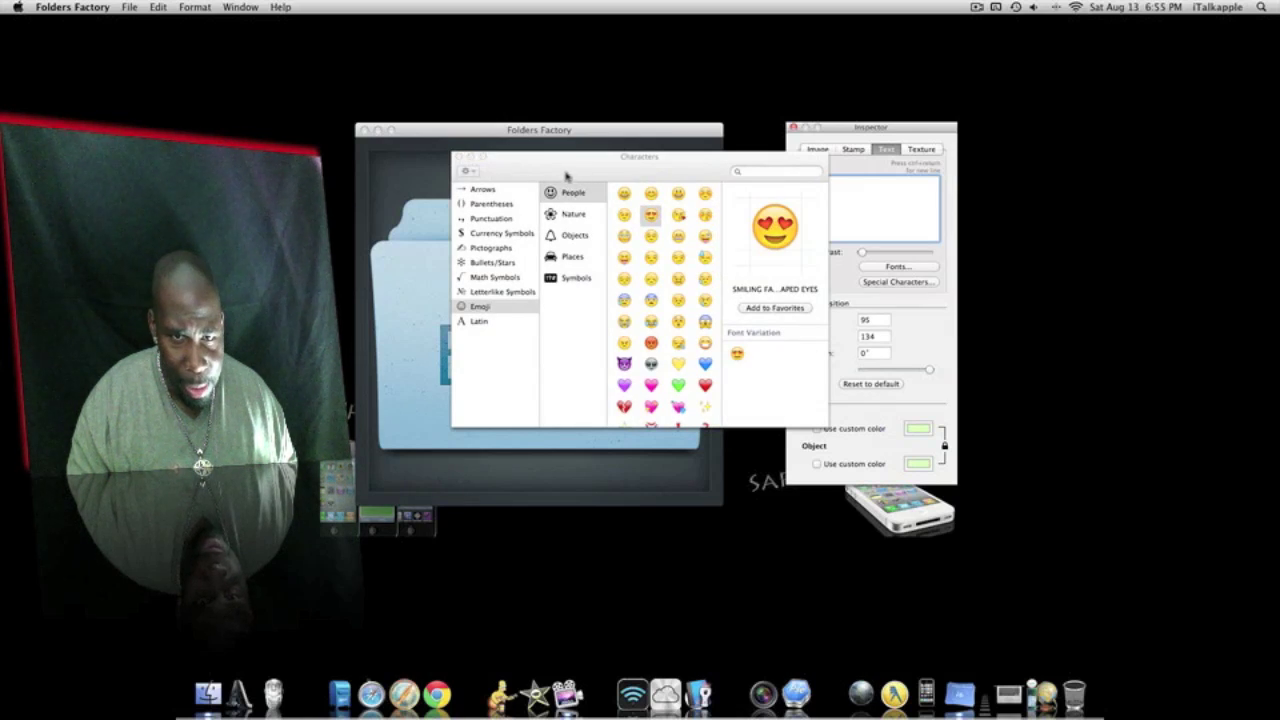
{"action": "left_click_drag", "start_coordinate": [577, 177], "coordinate": [599, 179]}
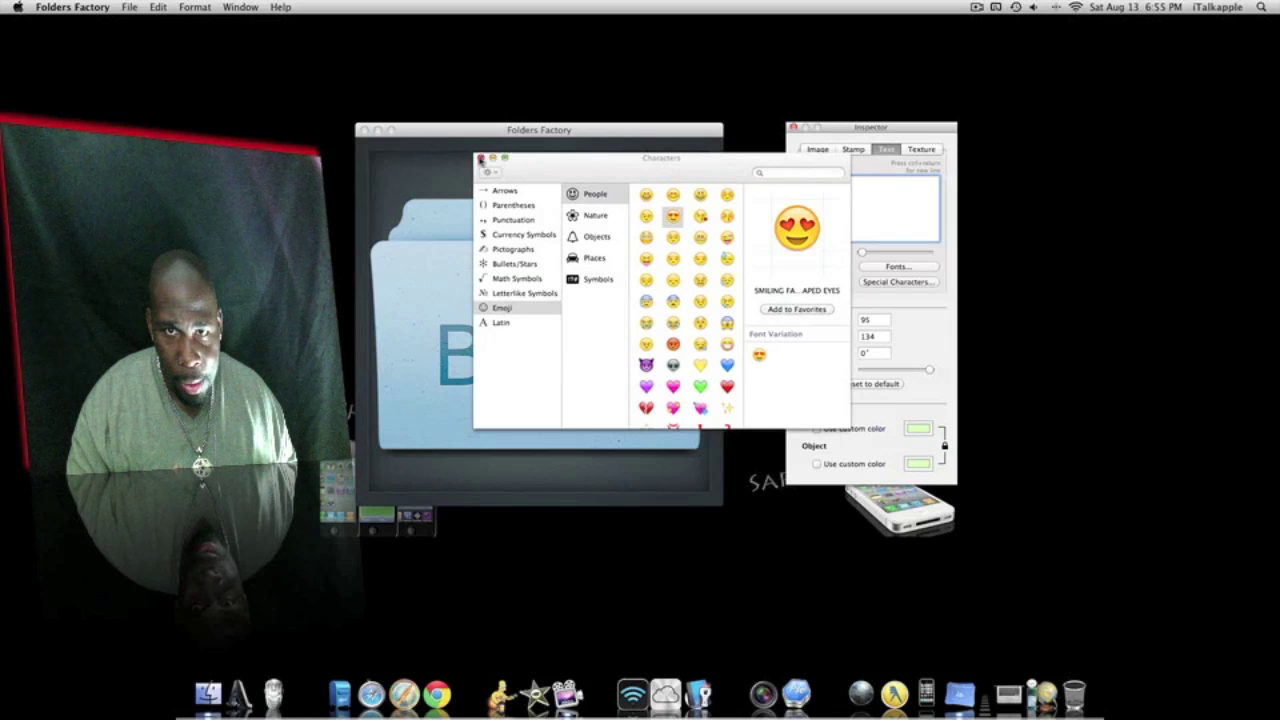
{"action": "left_click", "coordinate": [480, 158]}
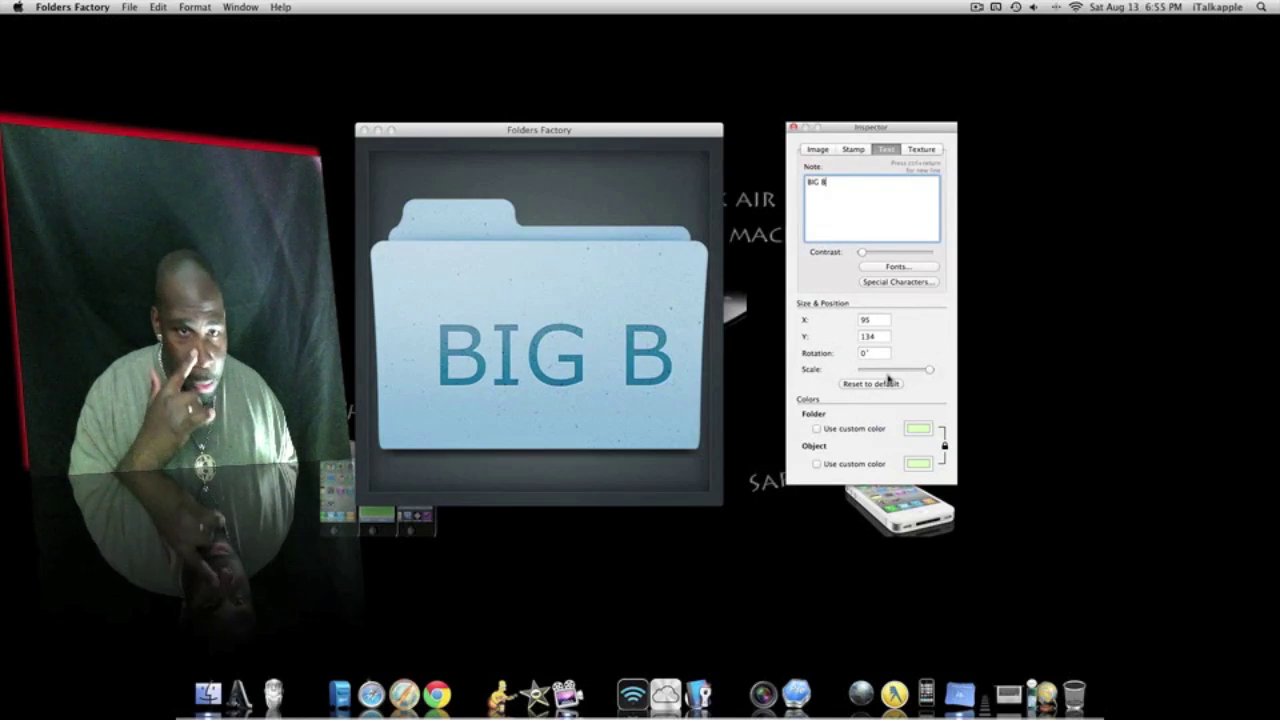
- Give the folder the custom color Black from the Apple palette, and briefly try the custom color on the text
{"action": "left_click_drag", "start_coordinate": [909, 370], "coordinate": [940, 370]}
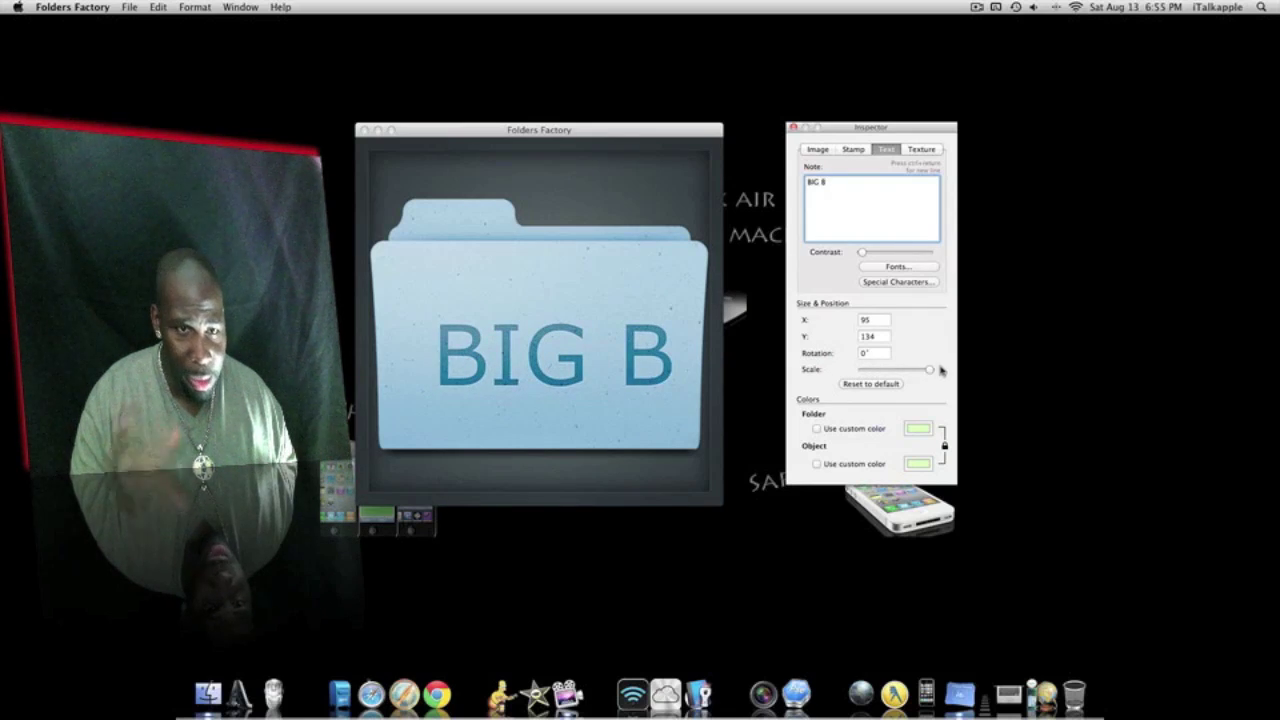
{"action": "left_click", "coordinate": [817, 428]}
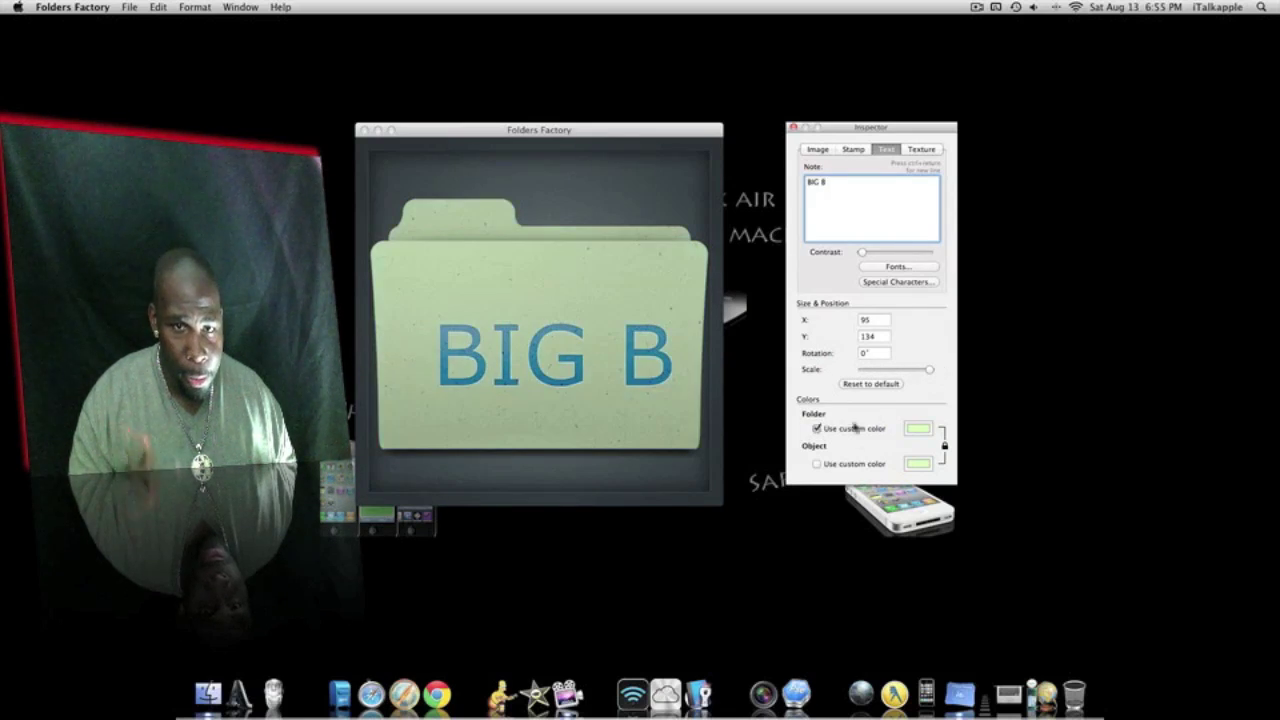
{"action": "left_click", "coordinate": [917, 429]}
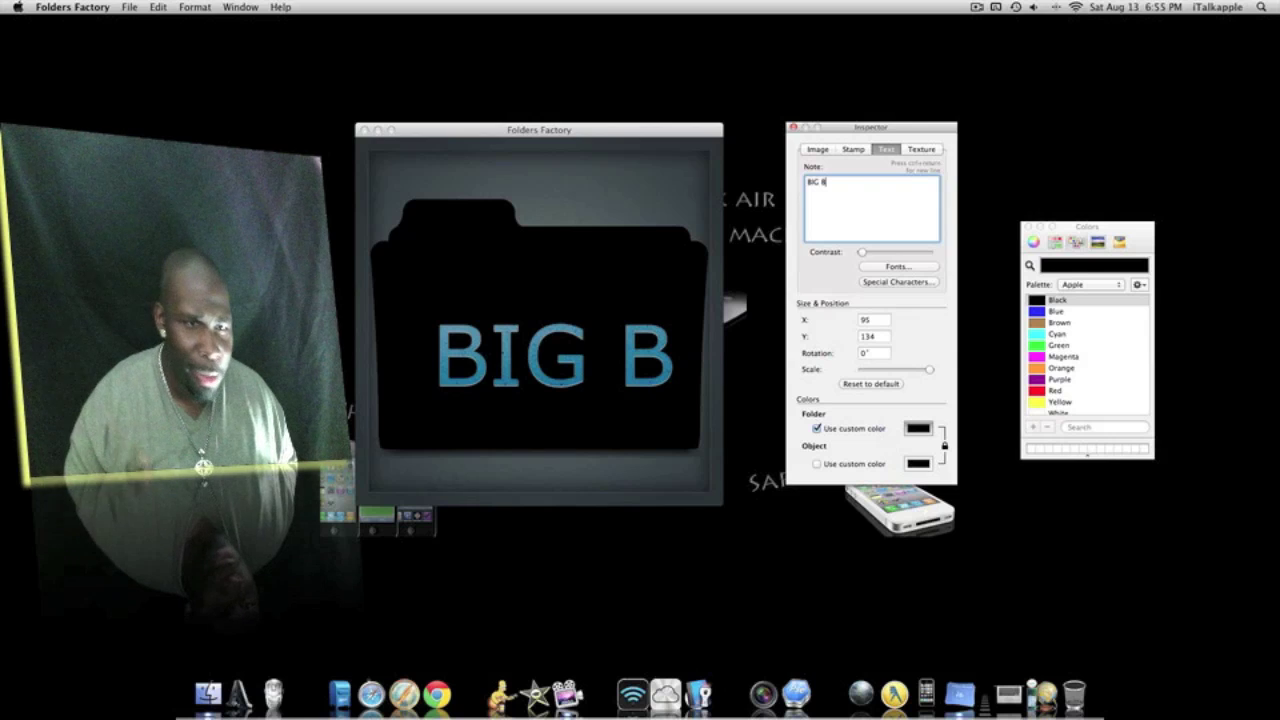
{"action": "left_click", "coordinate": [1028, 226]}
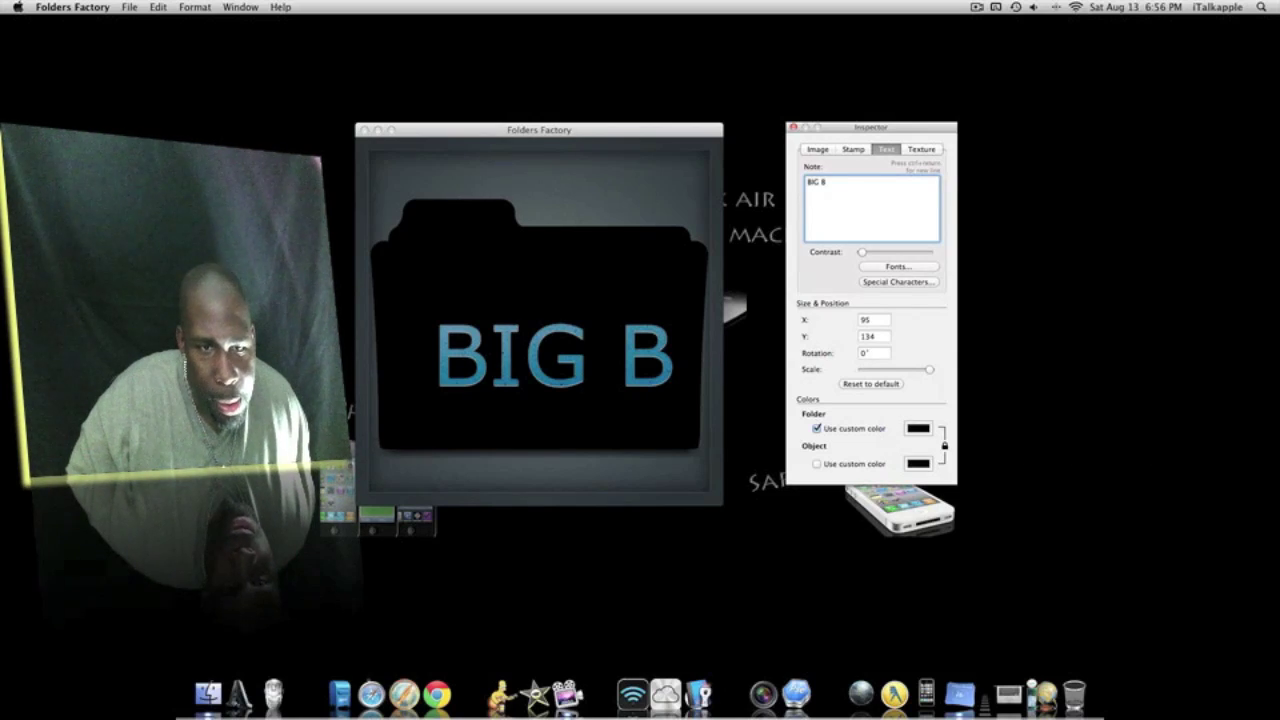
{"action": "left_click", "coordinate": [817, 463]}
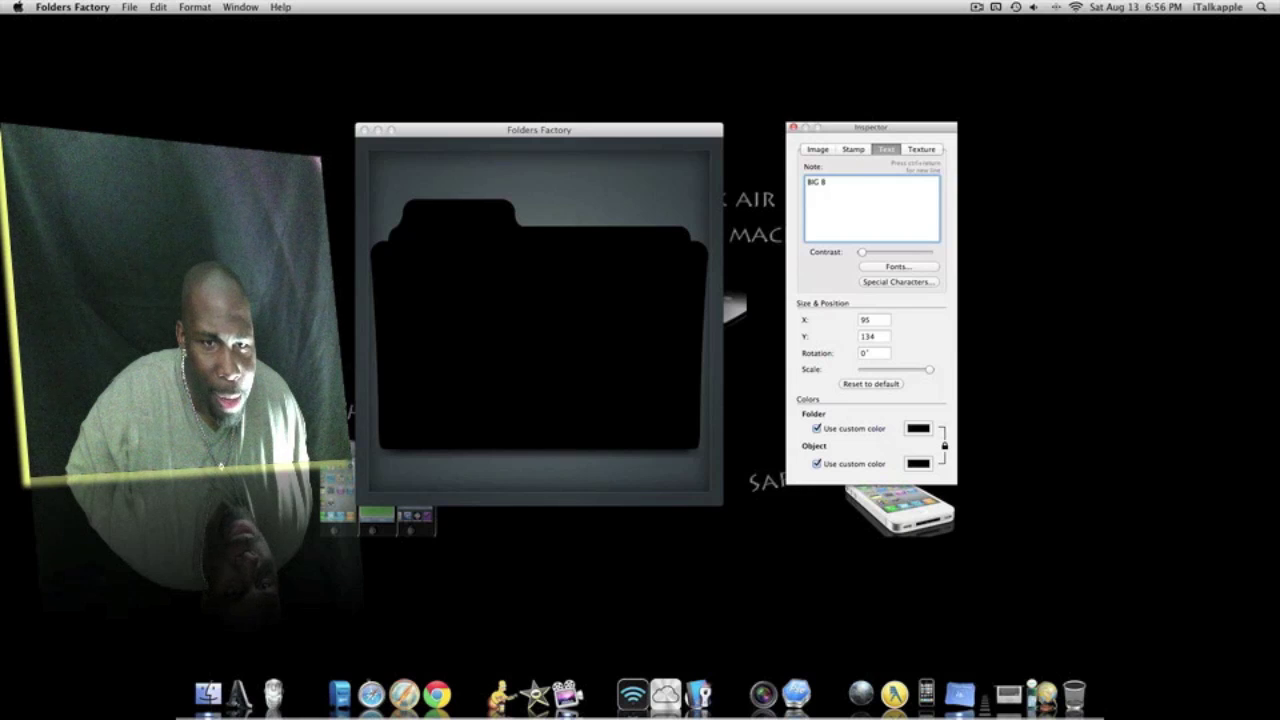
{"action": "left_click", "coordinate": [817, 464]}
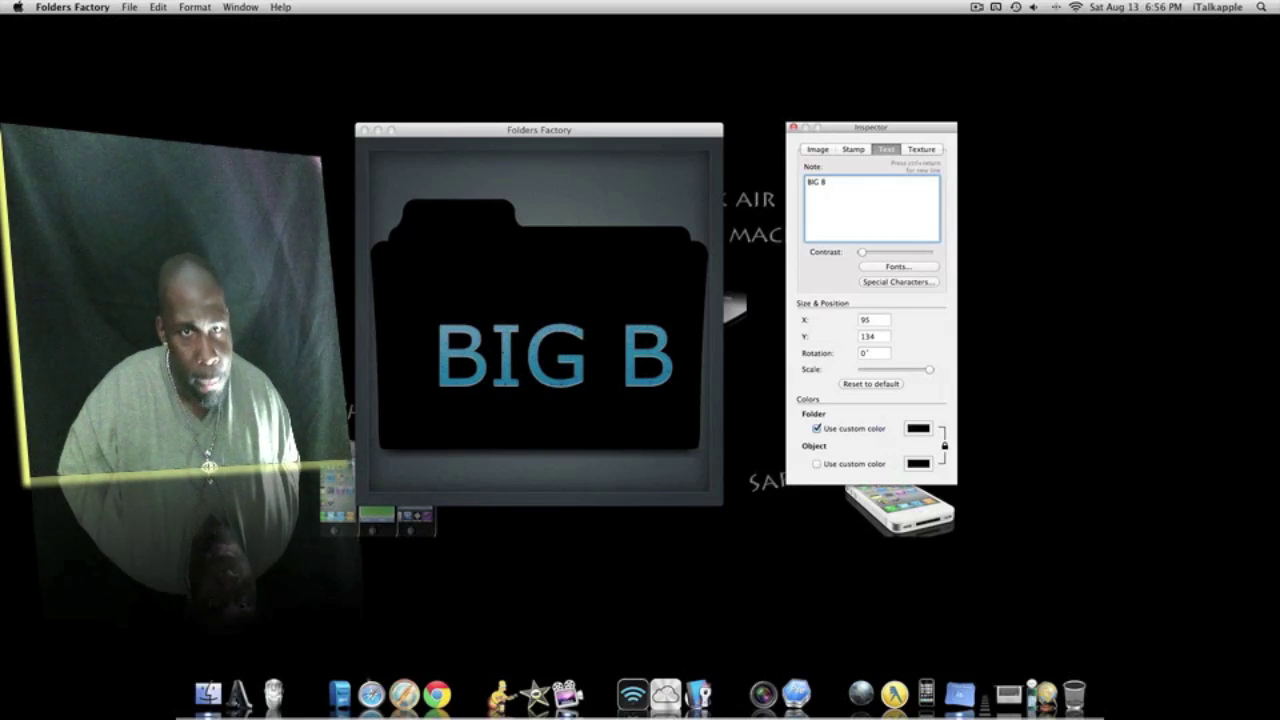
- Clear the folder's text and place the photo from the desktop on the folder as its image
{"action": "key", "text": "super+a"}
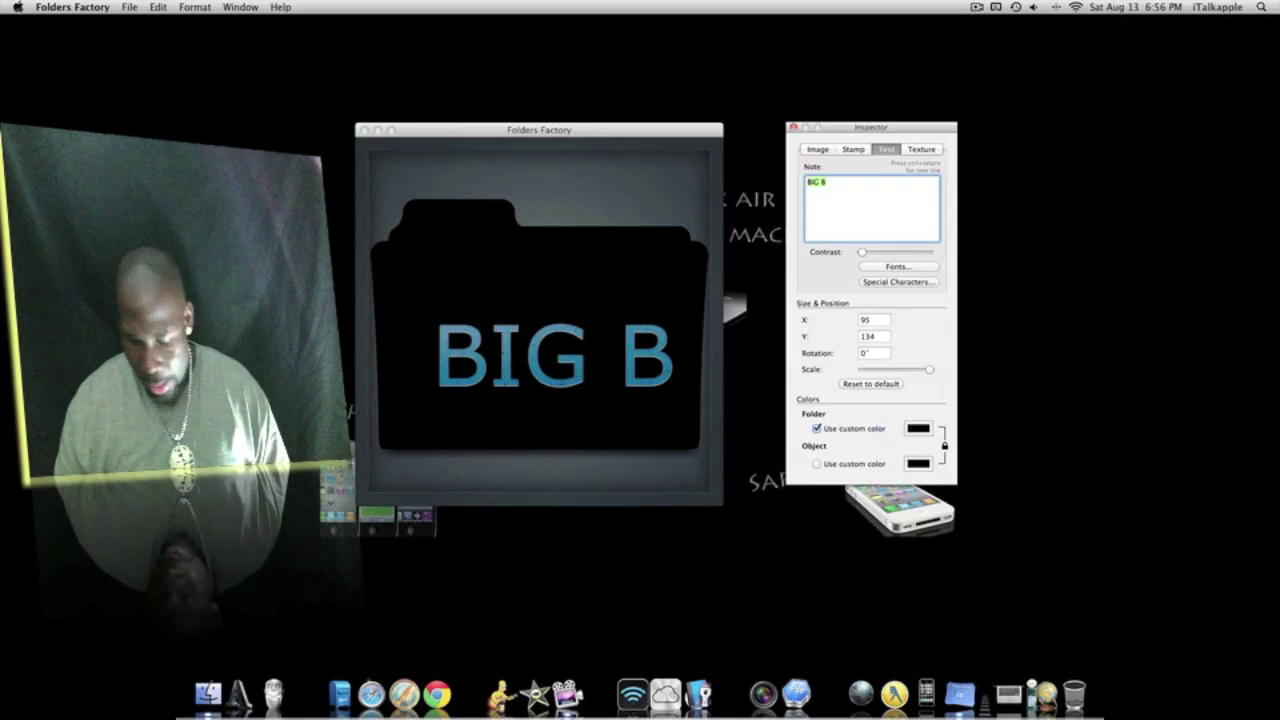
{"action": "key", "text": "BackSpace"}
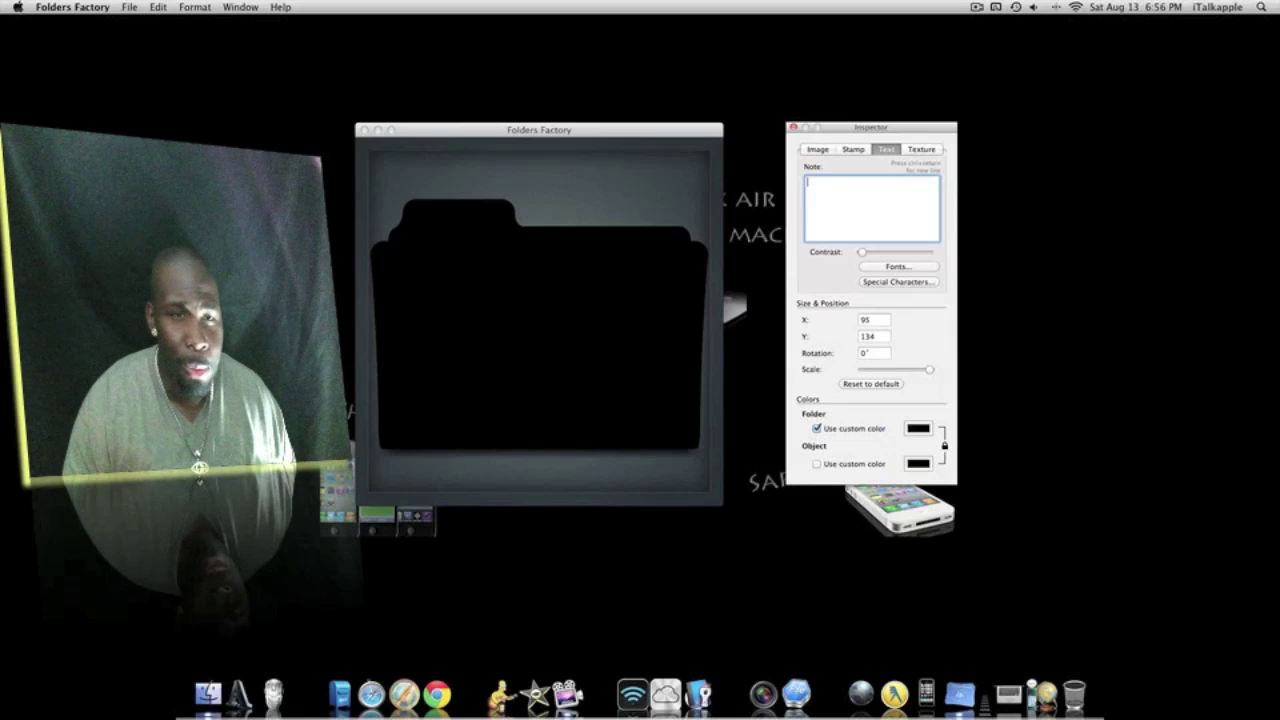
{"action": "left_click", "coordinate": [817, 149]}
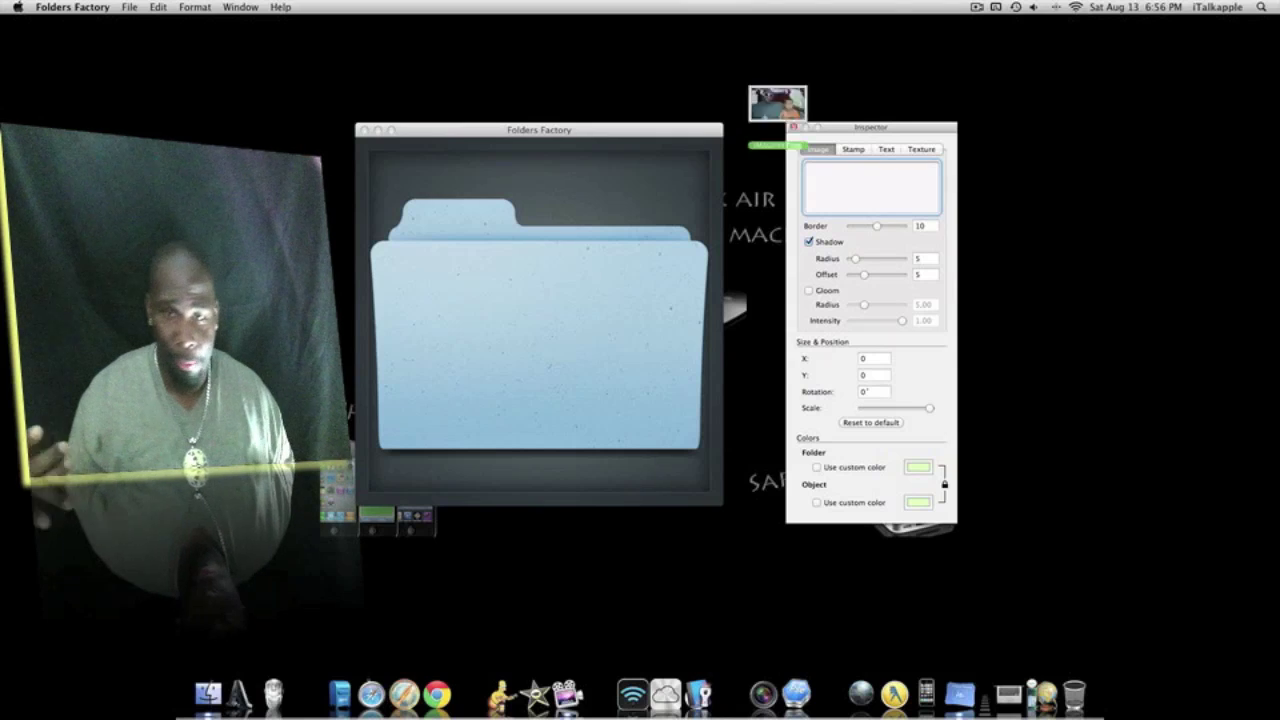
{"action": "left_click_drag", "start_coordinate": [777, 105], "coordinate": [580, 315]}
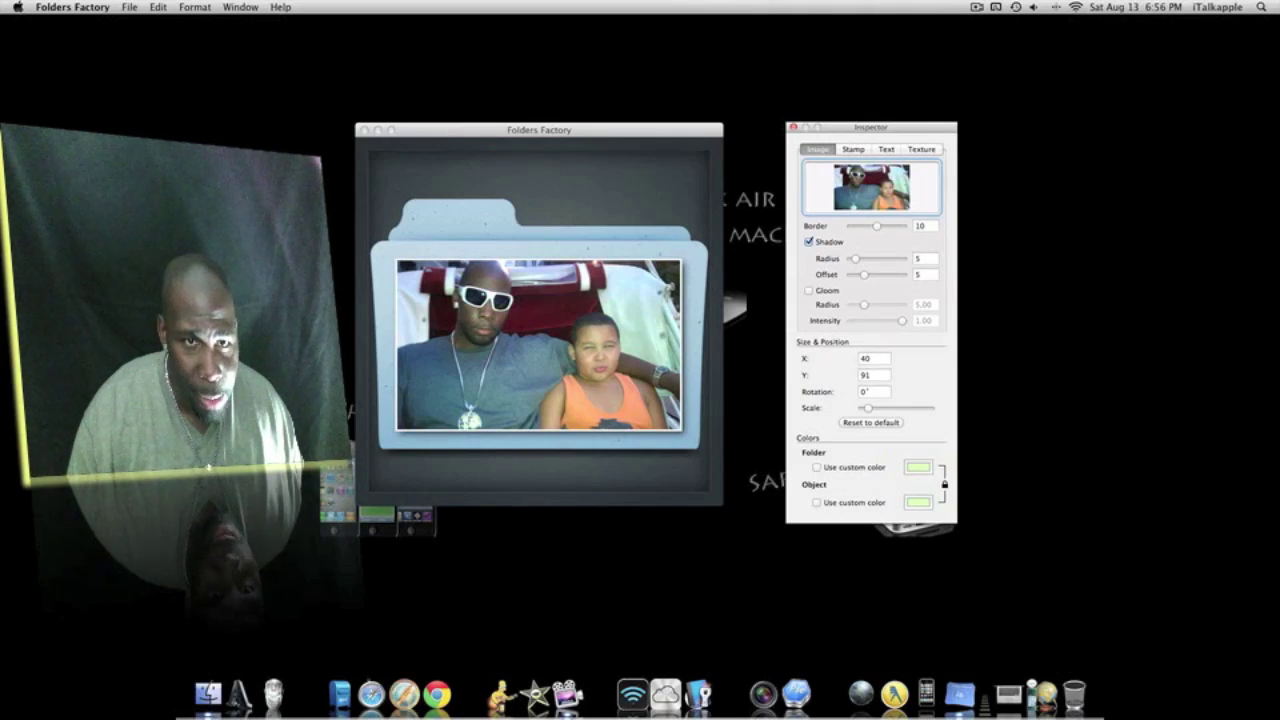
- Set the image's border to 0 and its shadow to radius 1 and offset 5
{"action": "left_click_drag", "start_coordinate": [877, 226], "coordinate": [851, 226]}
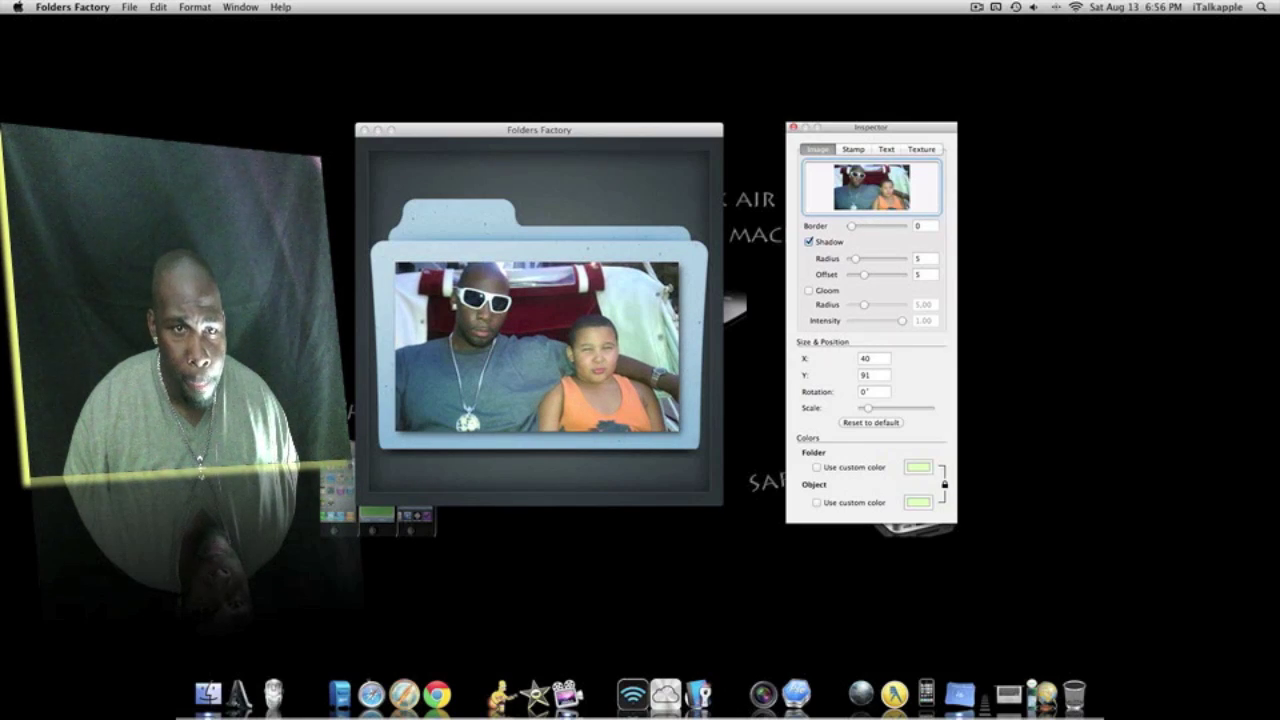
{"action": "key", "text": "Left"}
{"action": "key", "text": "Left"}
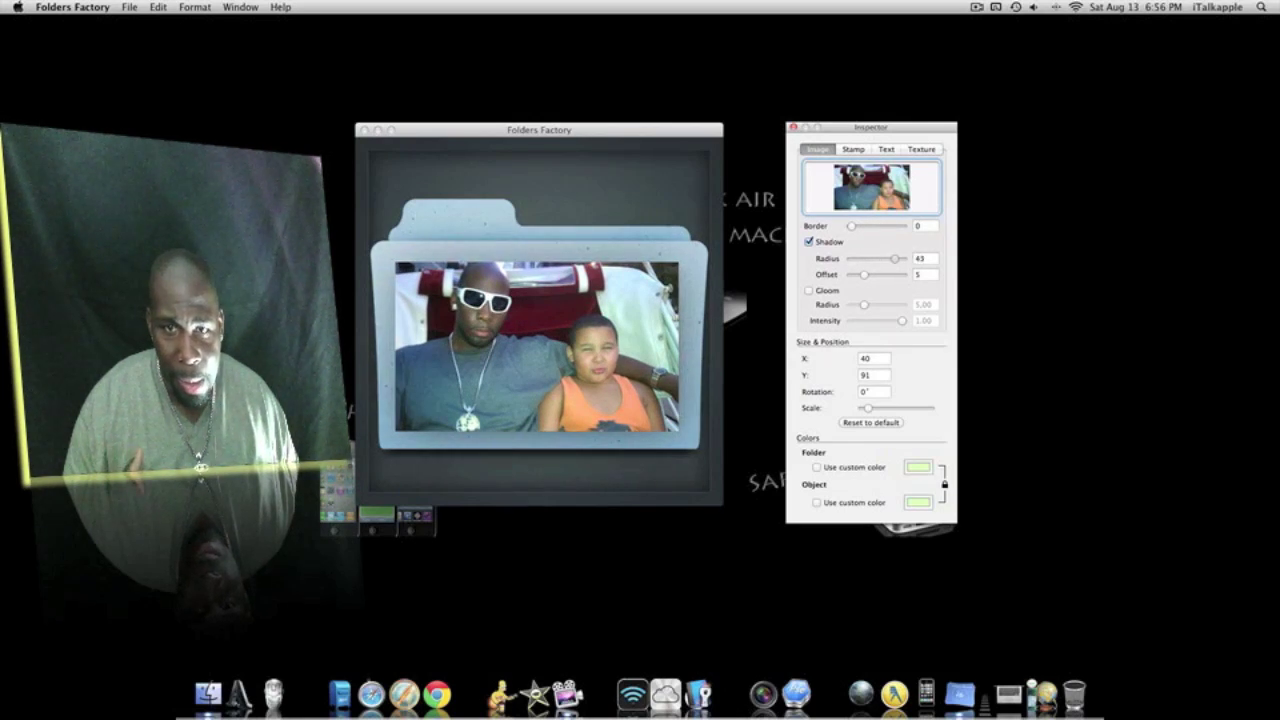
{"action": "key", "text": "Left"}
{"action": "key", "text": "Left"}
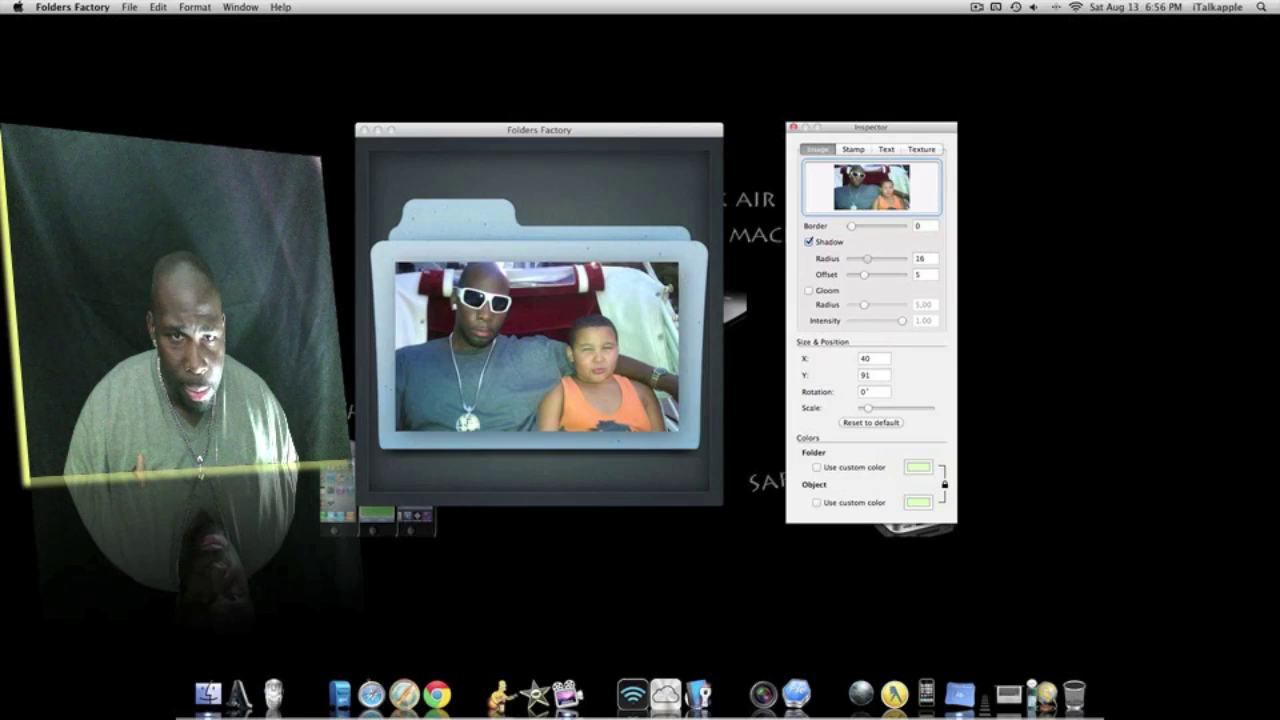
{"action": "key", "text": "Right"}
{"action": "key", "text": "Right"}
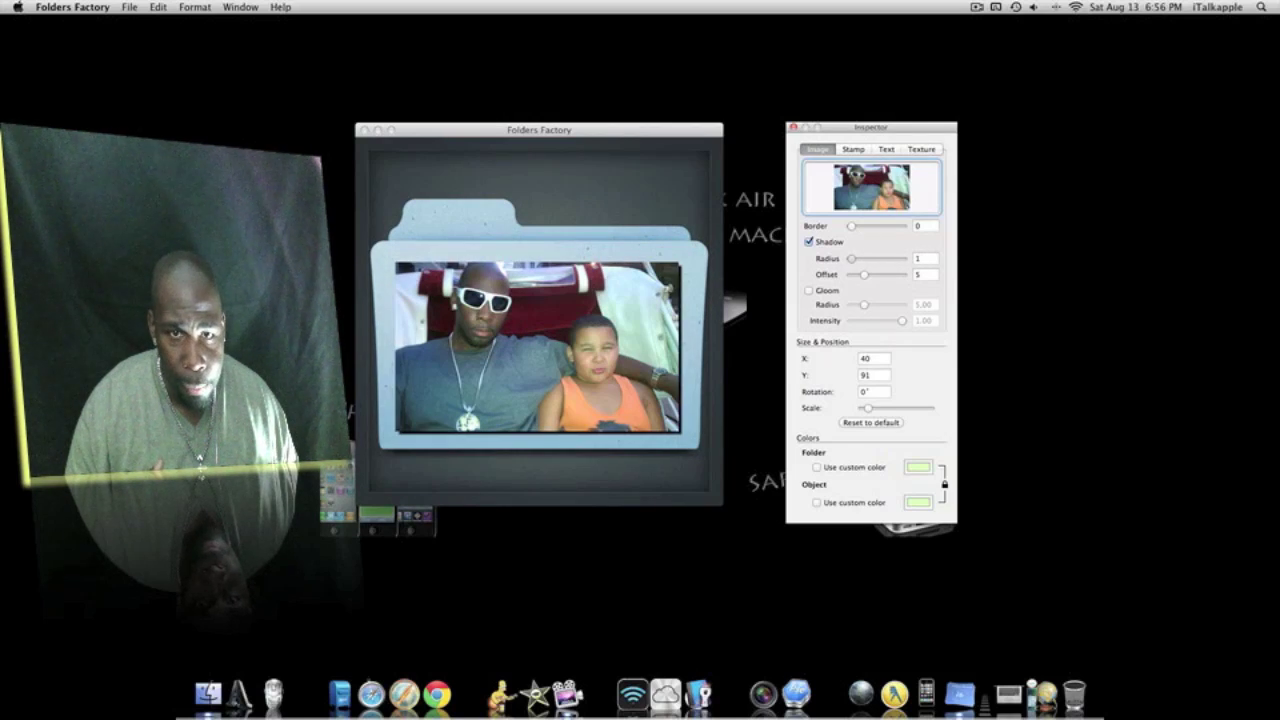
{"action": "key", "text": "Left"}
{"action": "key", "text": "Left"}
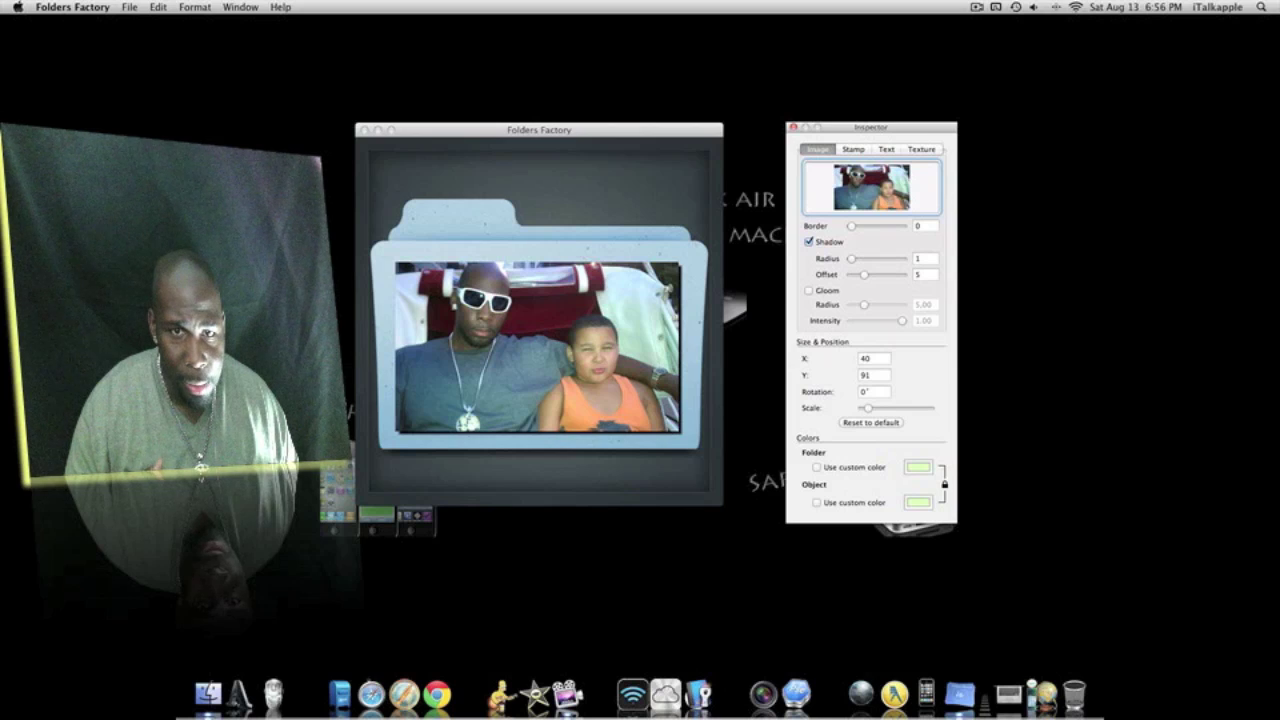
{"action": "mouse_move", "coordinate": [864, 274]}
{"action": "left_mouse_down"}
{"action": "mouse_move", "coordinate": [878, 274]}
{"action": "mouse_move", "coordinate": [863, 274]}
{"action": "left_mouse_up"}
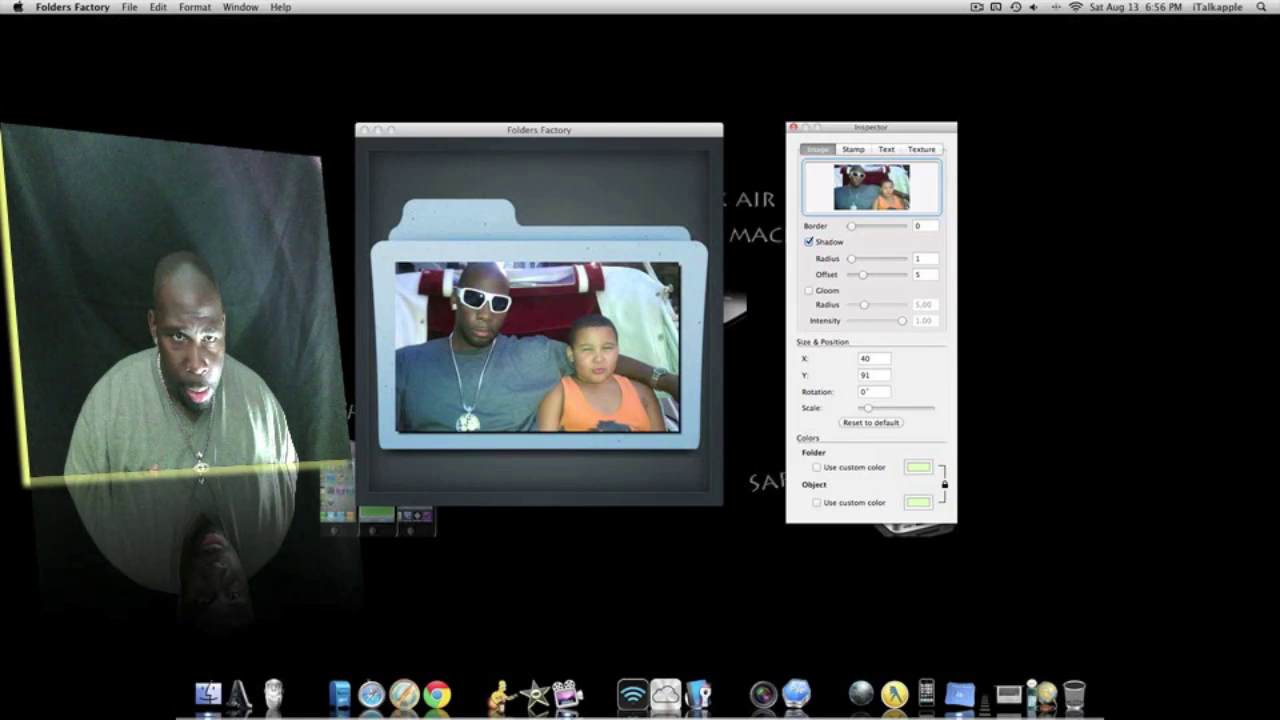
- Turn on the image's Gloom effect and set its radius to 5.52
{"action": "left_click", "coordinate": [809, 290]}
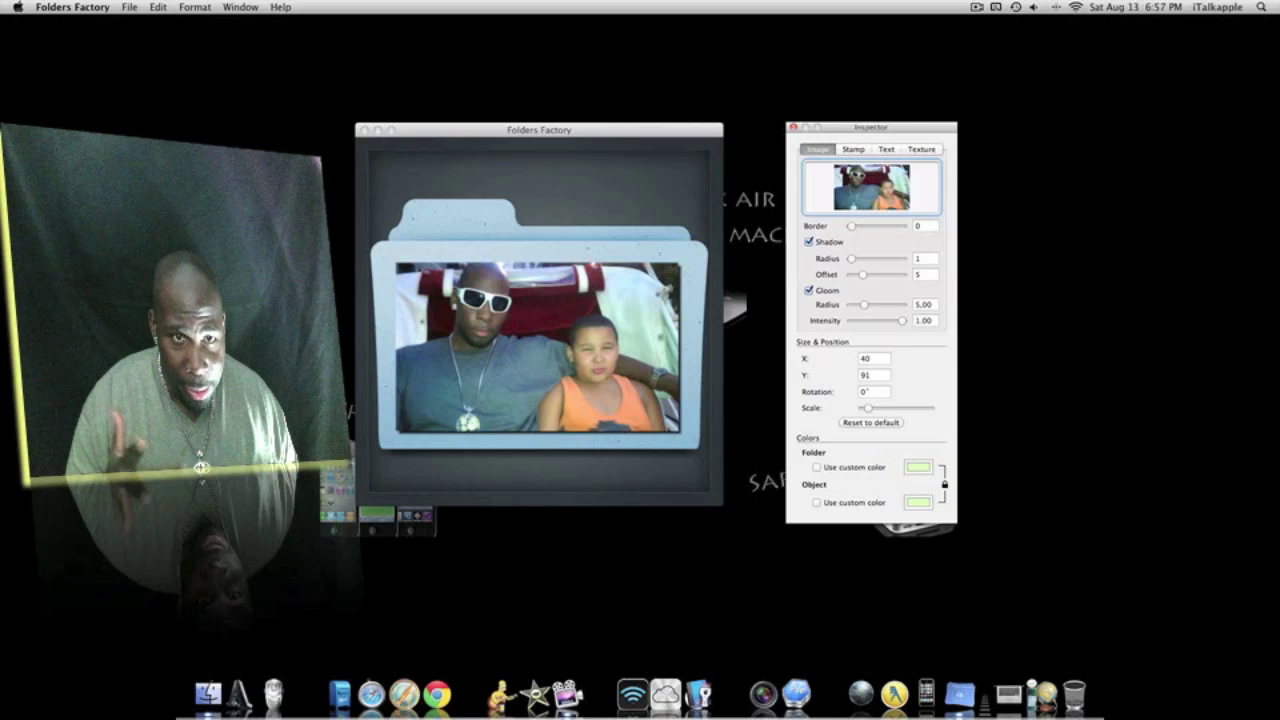
{"action": "mouse_move", "coordinate": [864, 304]}
{"action": "left_mouse_down"}
{"action": "mouse_move", "coordinate": [902, 304]}
{"action": "mouse_move", "coordinate": [865, 304]}
{"action": "left_mouse_up"}
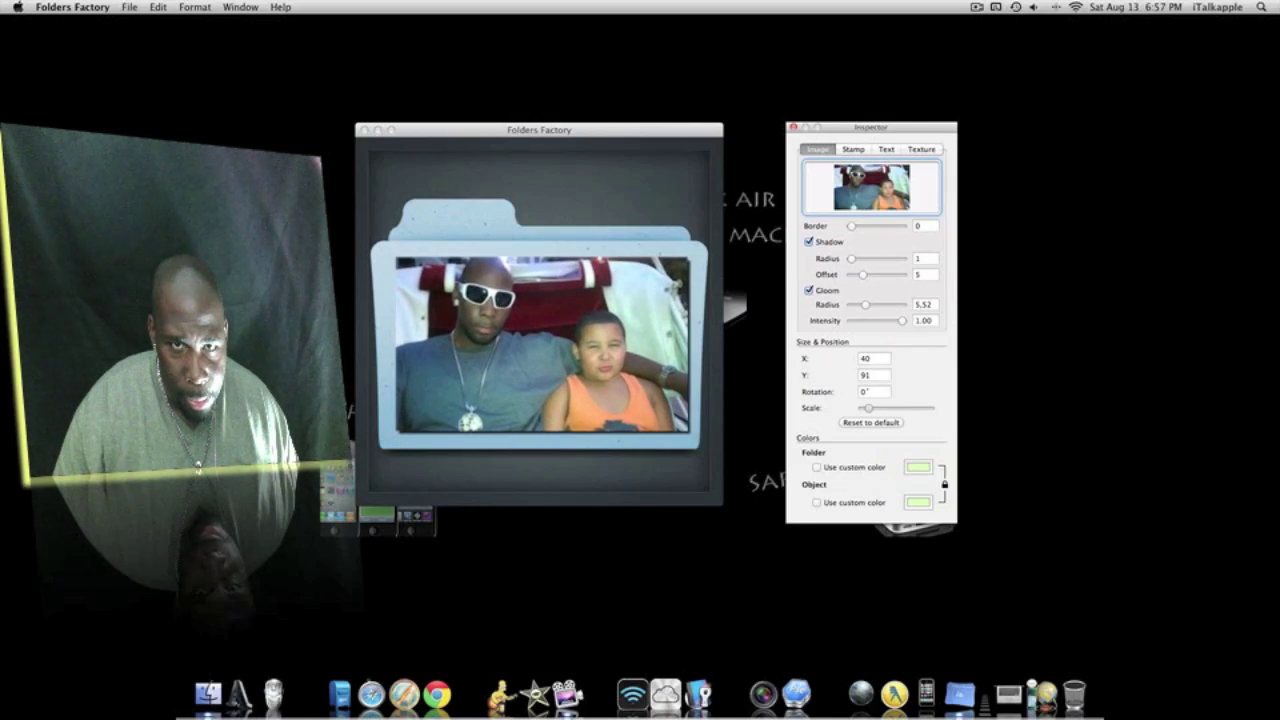
- Give the folder a custom color from the Apple palette, trying Cyan and Orange and settling on Black, and close the color picker
{"action": "left_click", "coordinate": [817, 467]}
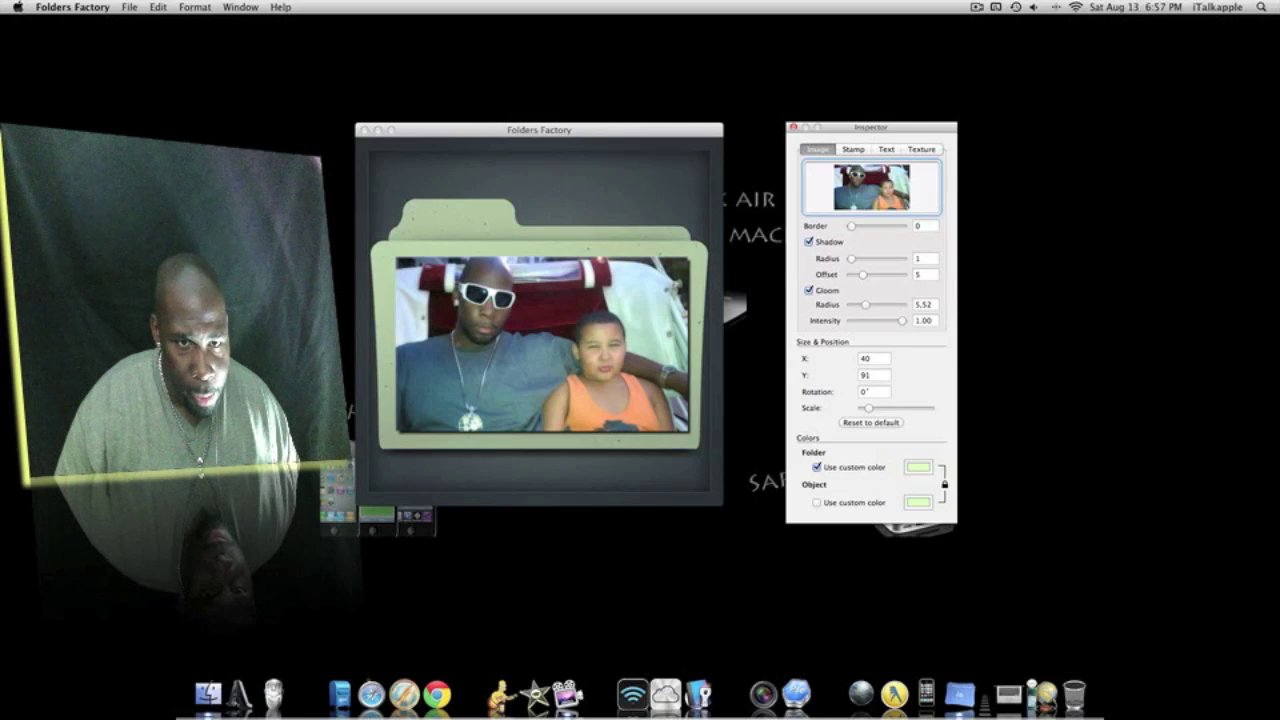
{"action": "left_click", "coordinate": [918, 467]}
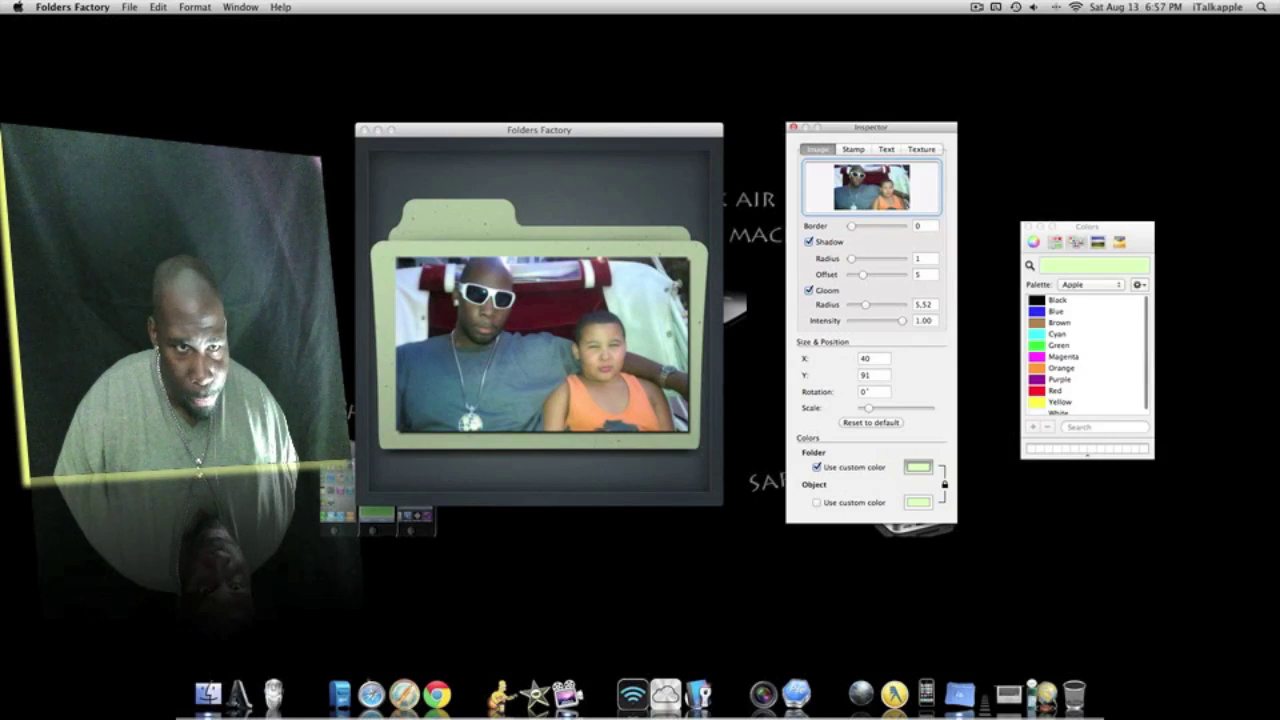
{"action": "left_click", "coordinate": [1059, 345]}
{"action": "left_click", "coordinate": [1057, 334]}
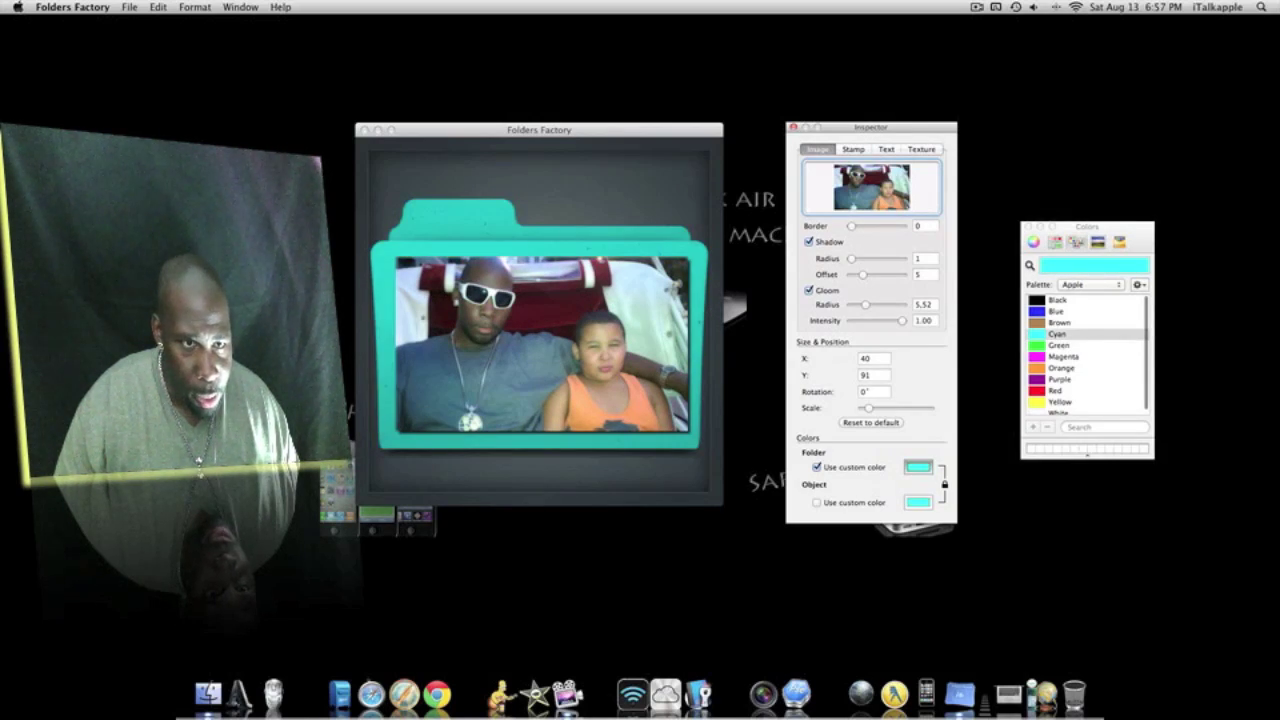
{"action": "left_click", "coordinate": [1061, 368]}
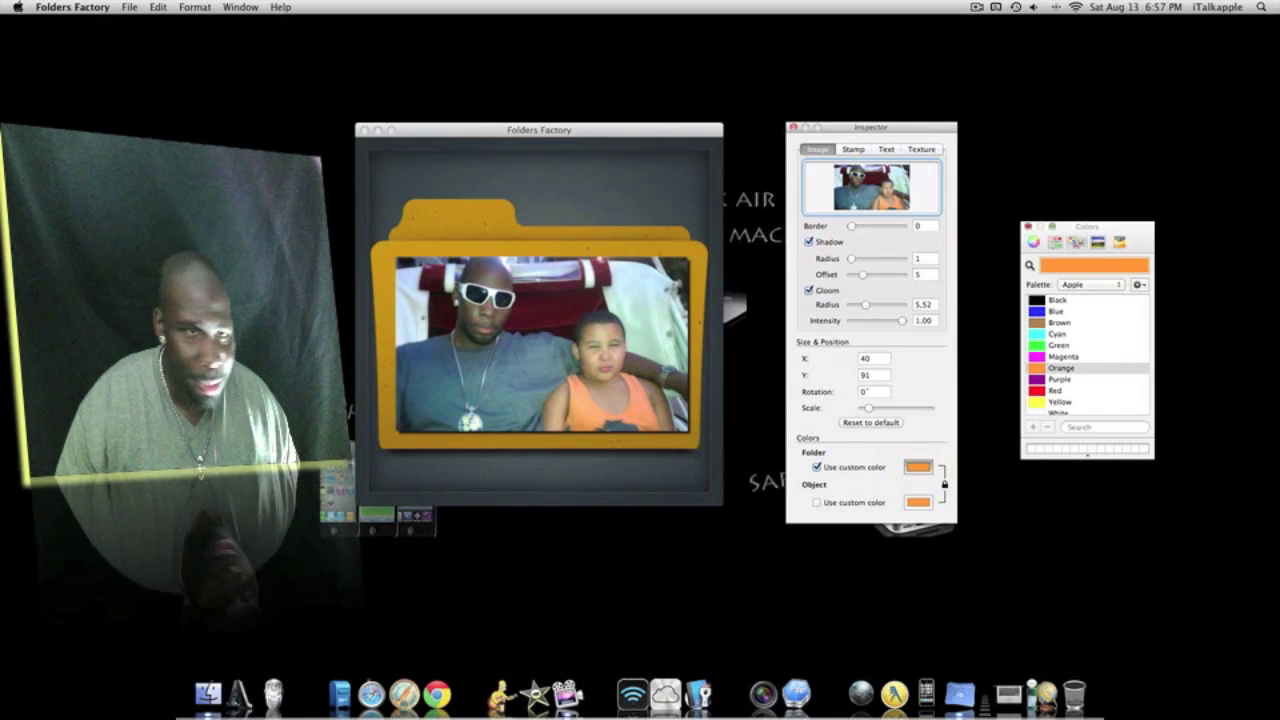
{"action": "scroll", "coordinate": [1085, 355], "scroll_direction": "down", "scroll_amount": 1}
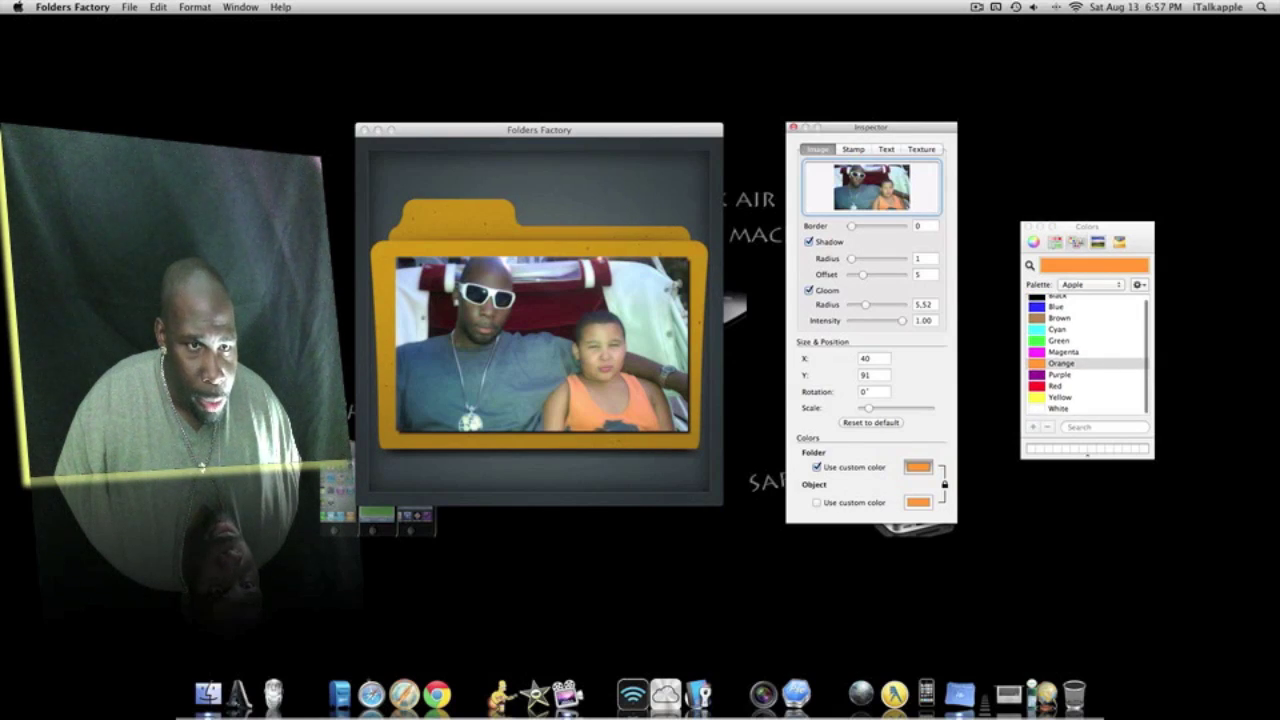
{"action": "left_click", "coordinate": [1058, 408]}
{"action": "left_click", "coordinate": [1057, 297]}
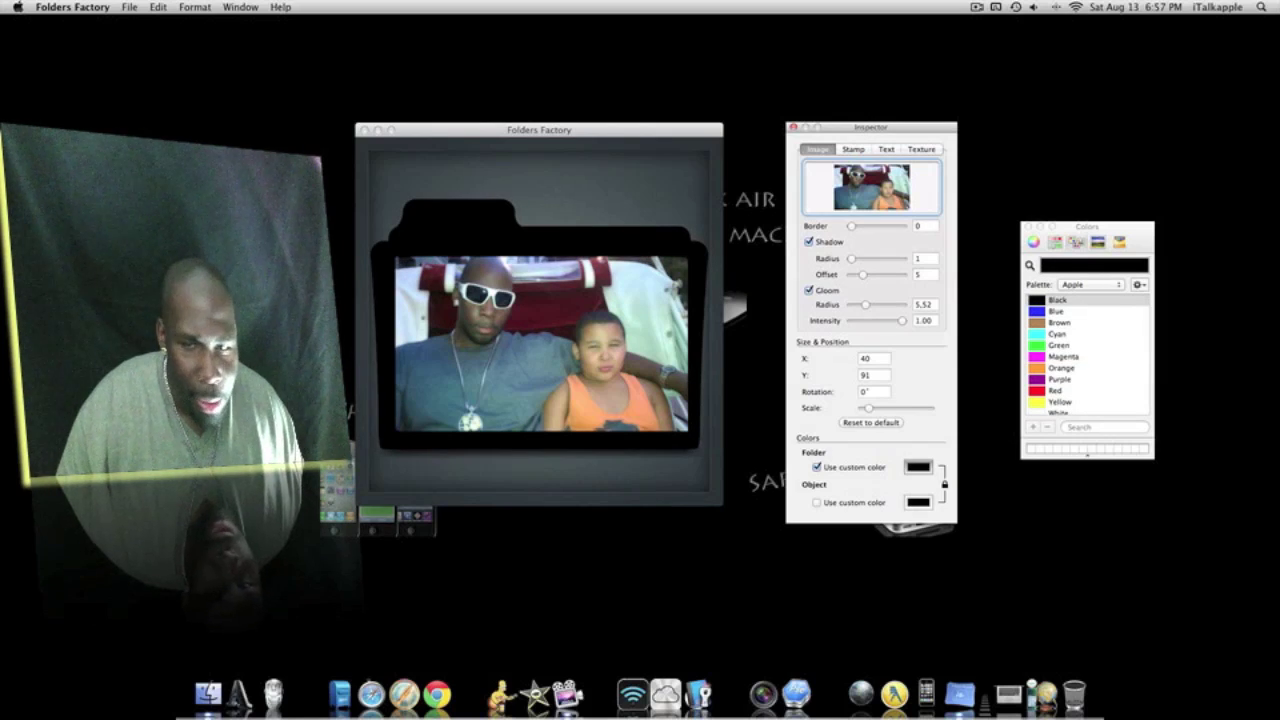
{"action": "left_click_drag", "start_coordinate": [1087, 227], "coordinate": [1131, 183]}
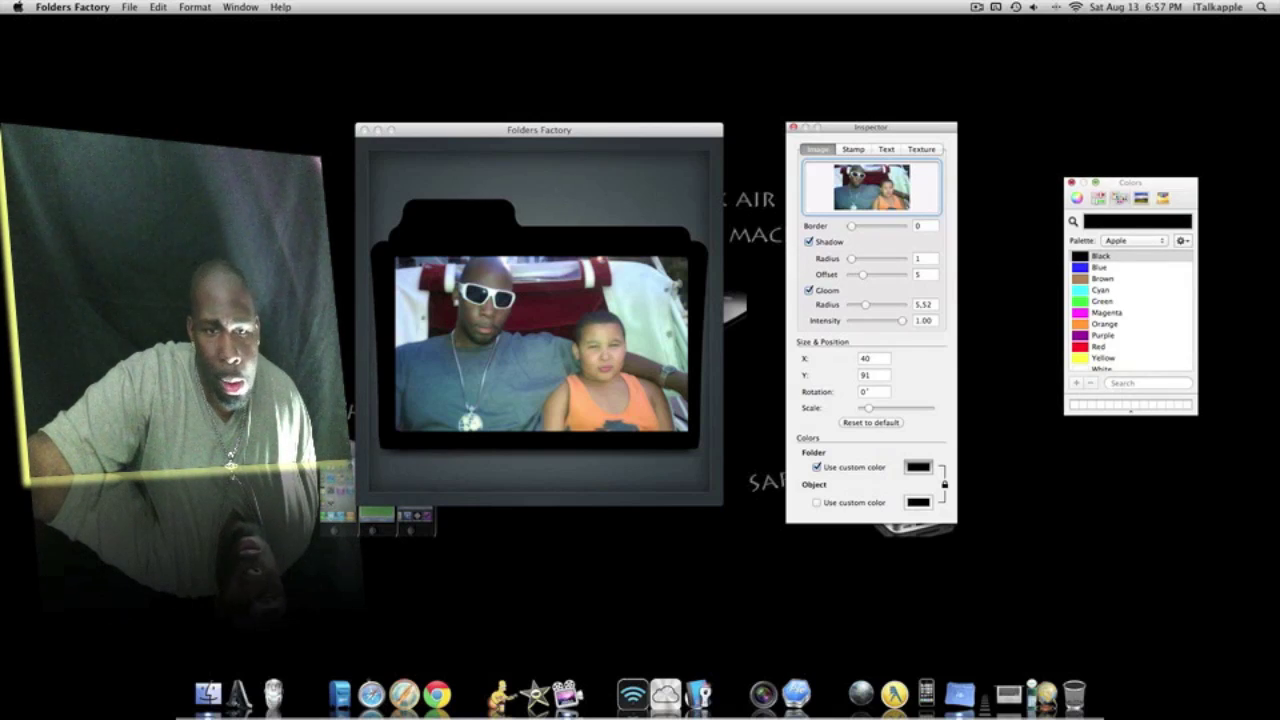
{"action": "left_click", "coordinate": [1071, 182]}
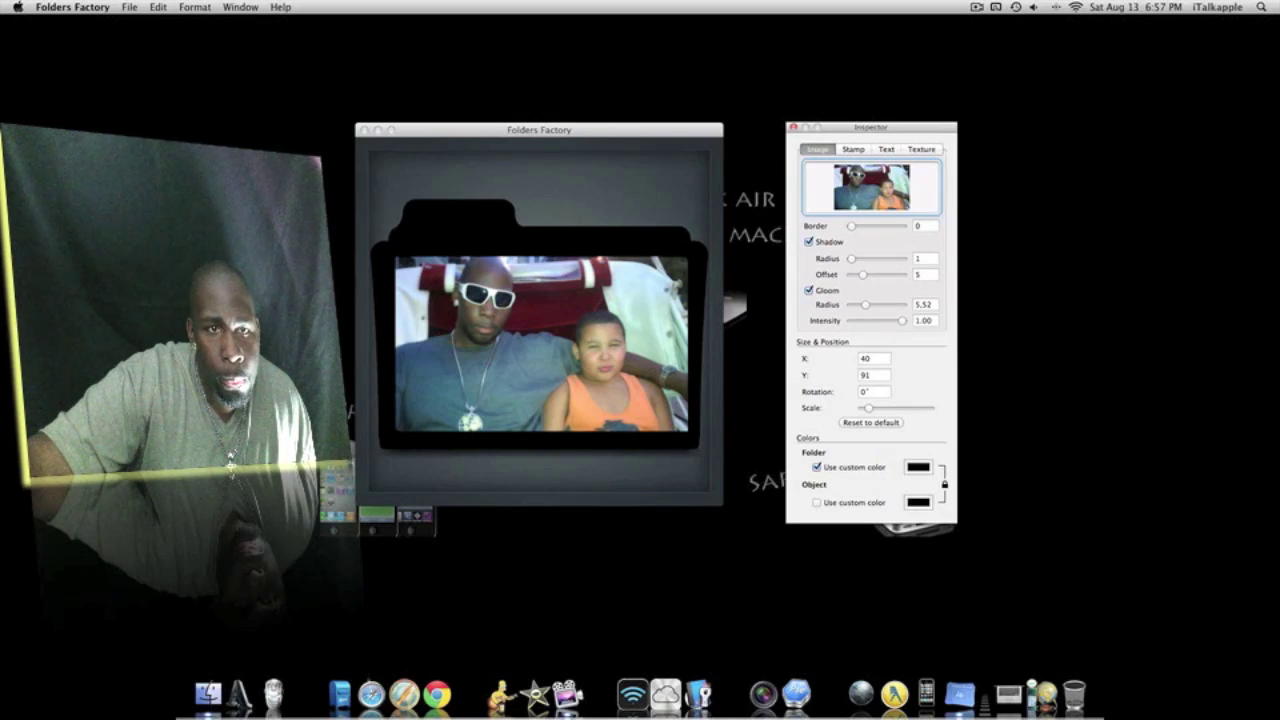
- Create a new folder on the desktop and apply the black photo folder design to it as its icon
{"action": "left_click_drag", "start_coordinate": [870, 127], "coordinate": [866, 130]}
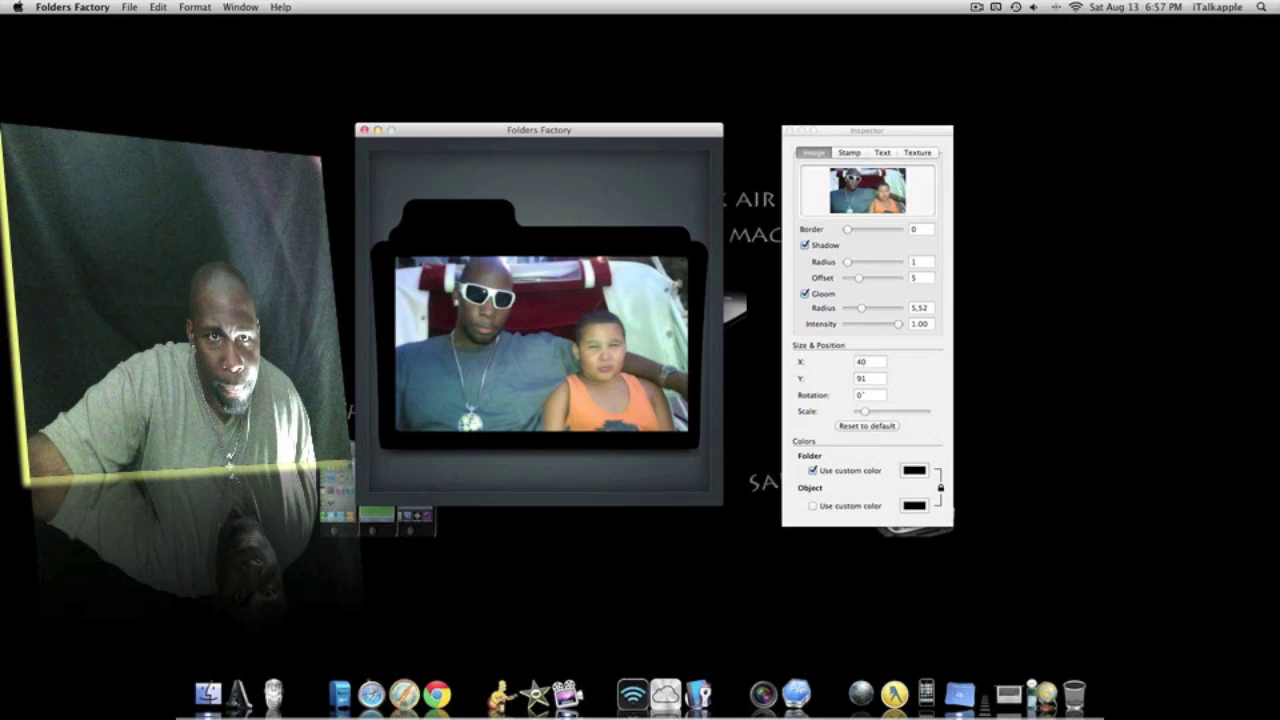
{"action": "right_click", "coordinate": [1015, 111]}
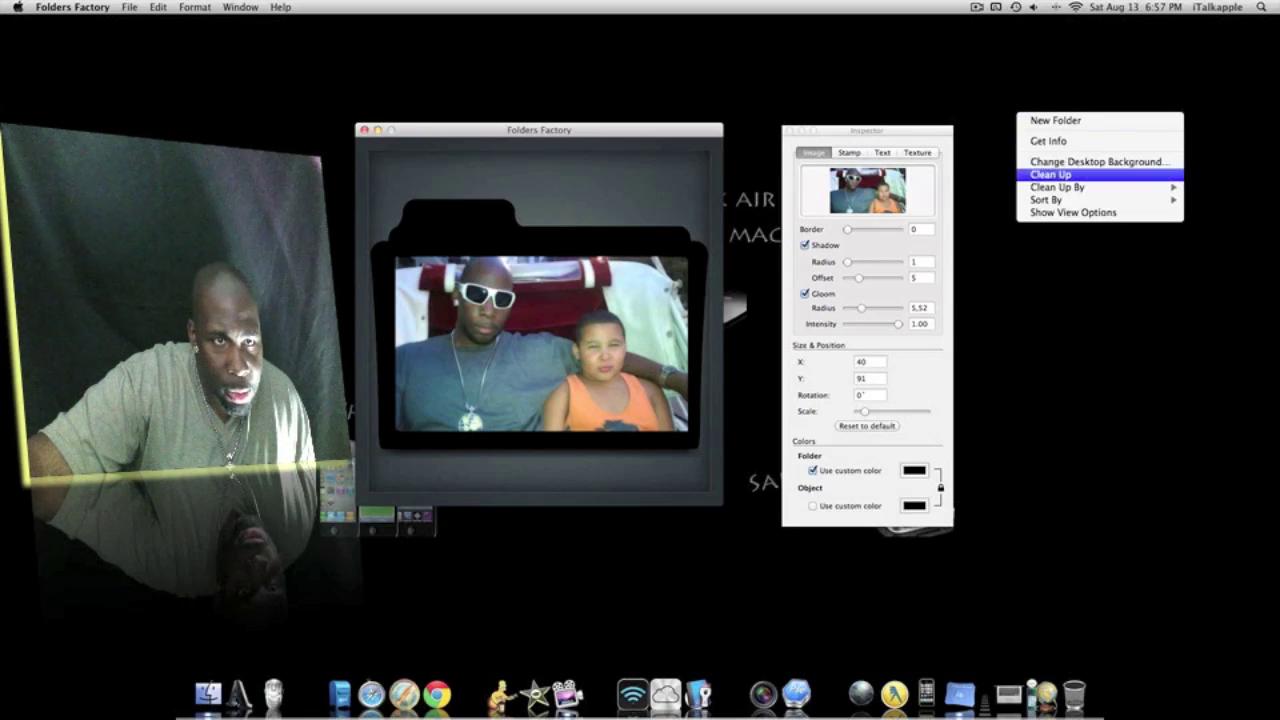
{"action": "key", "text": "Escape"}
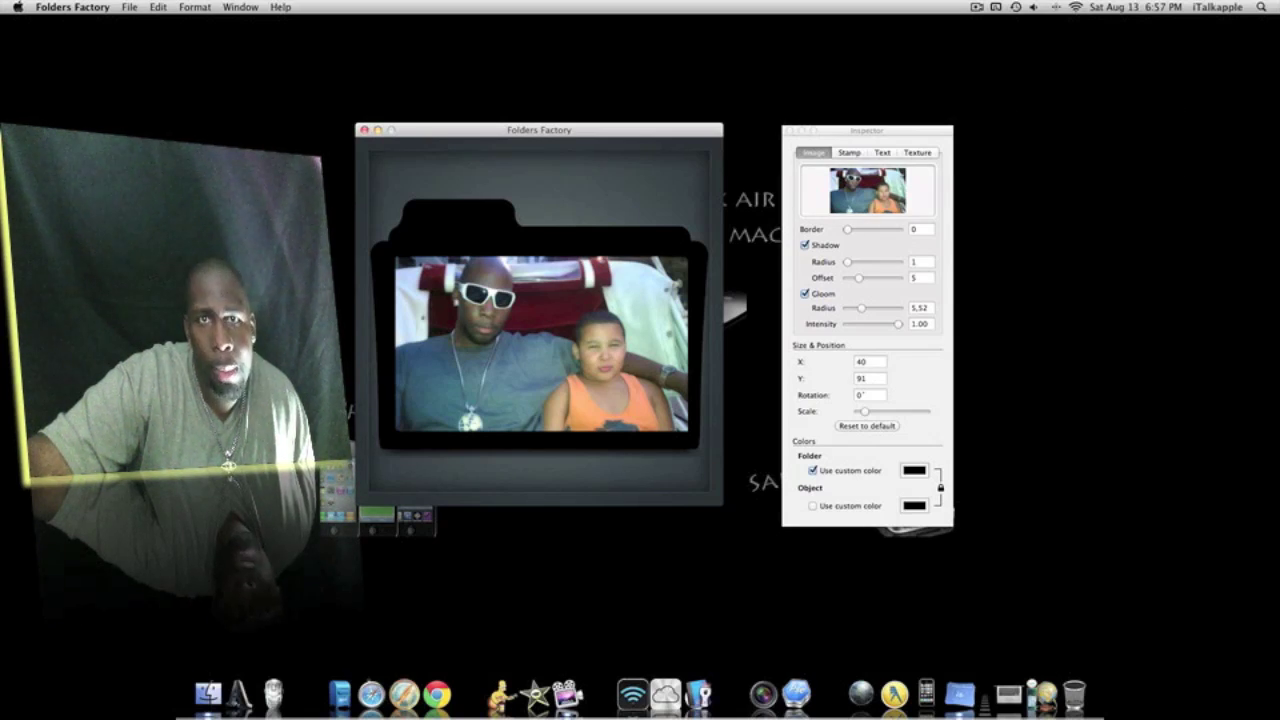
{"action": "right_click", "coordinate": [1019, 78]}
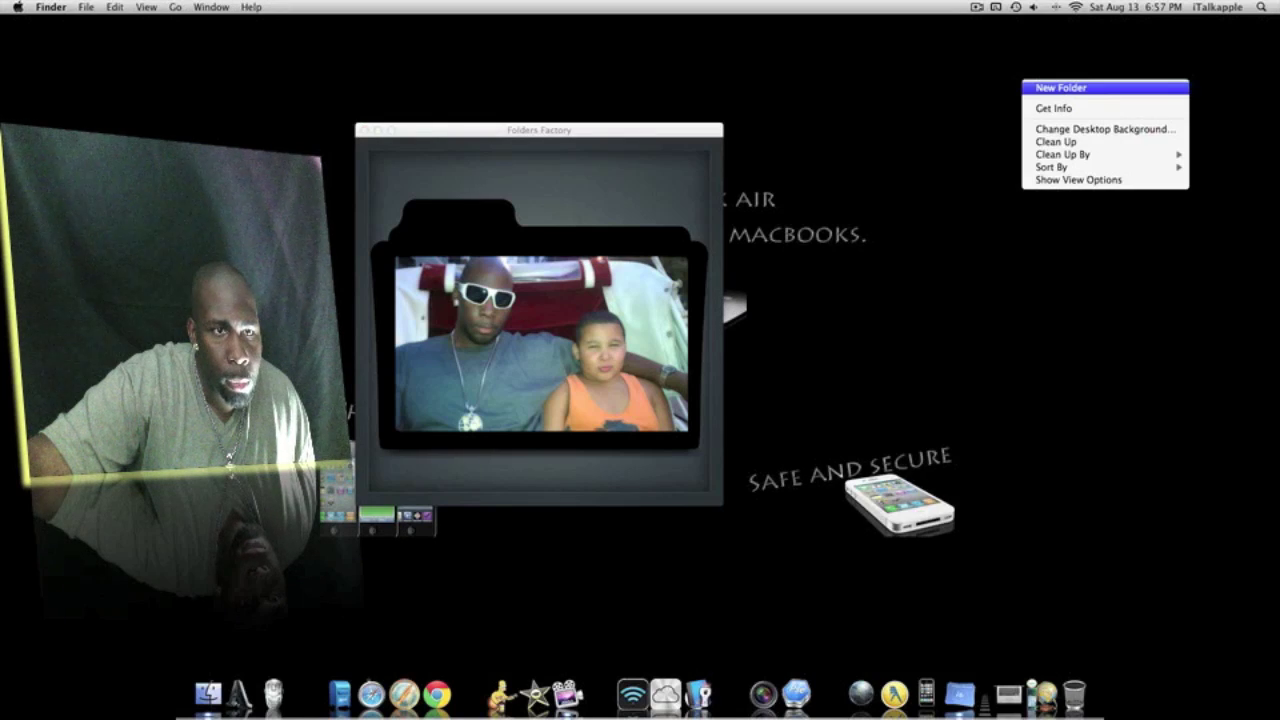
{"action": "left_click", "coordinate": [1050, 88]}
{"action": "left_click_drag", "start_coordinate": [1020, 56], "coordinate": [1166, 150]}
{"action": "left_click", "coordinate": [539, 340]}
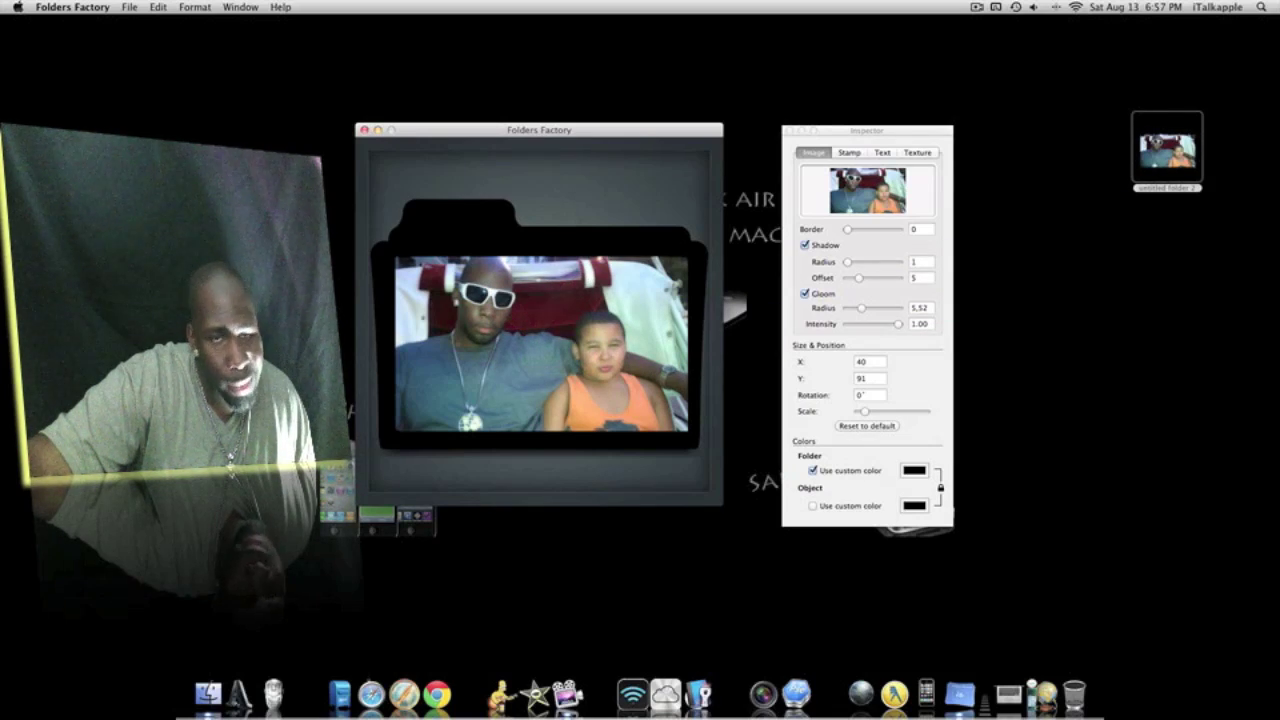
- Open the new folder, minimize its window to view the icon in the Dock, and restore and close the window
{"action": "key", "text": "super+Tab"}
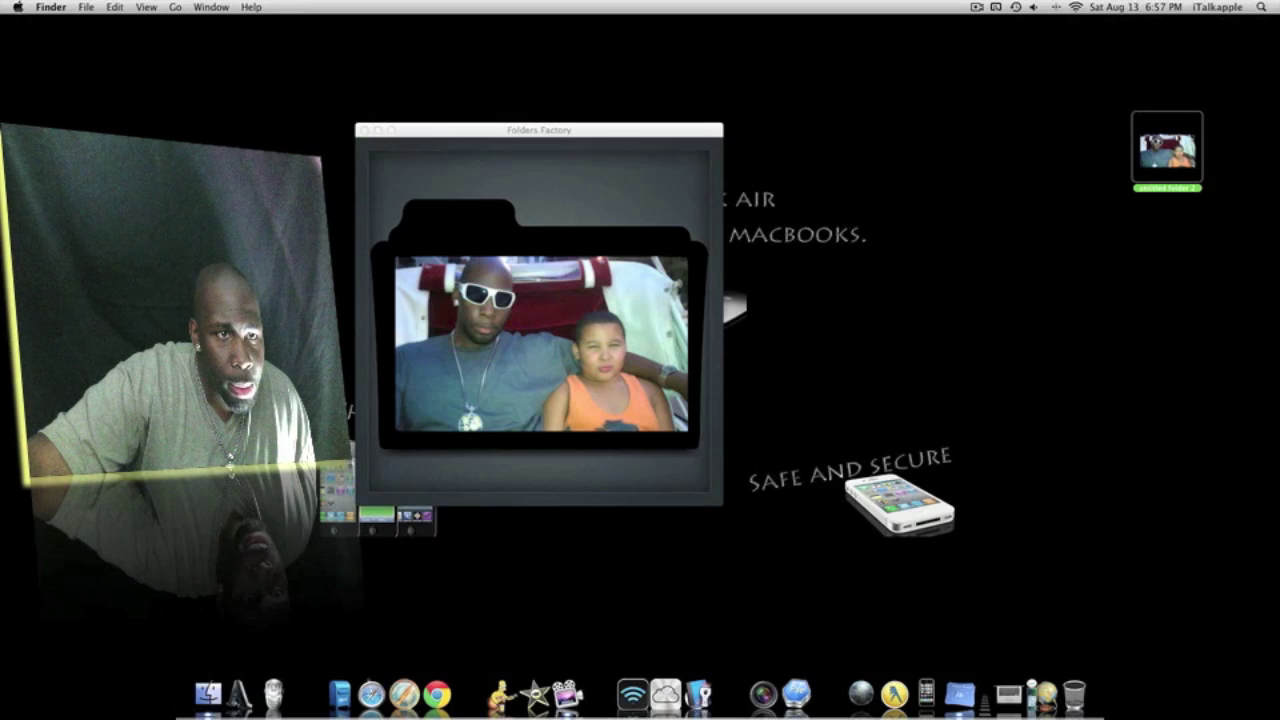
{"action": "key", "text": "super+alt+a"}
{"action": "double_click", "coordinate": [1167, 150]}
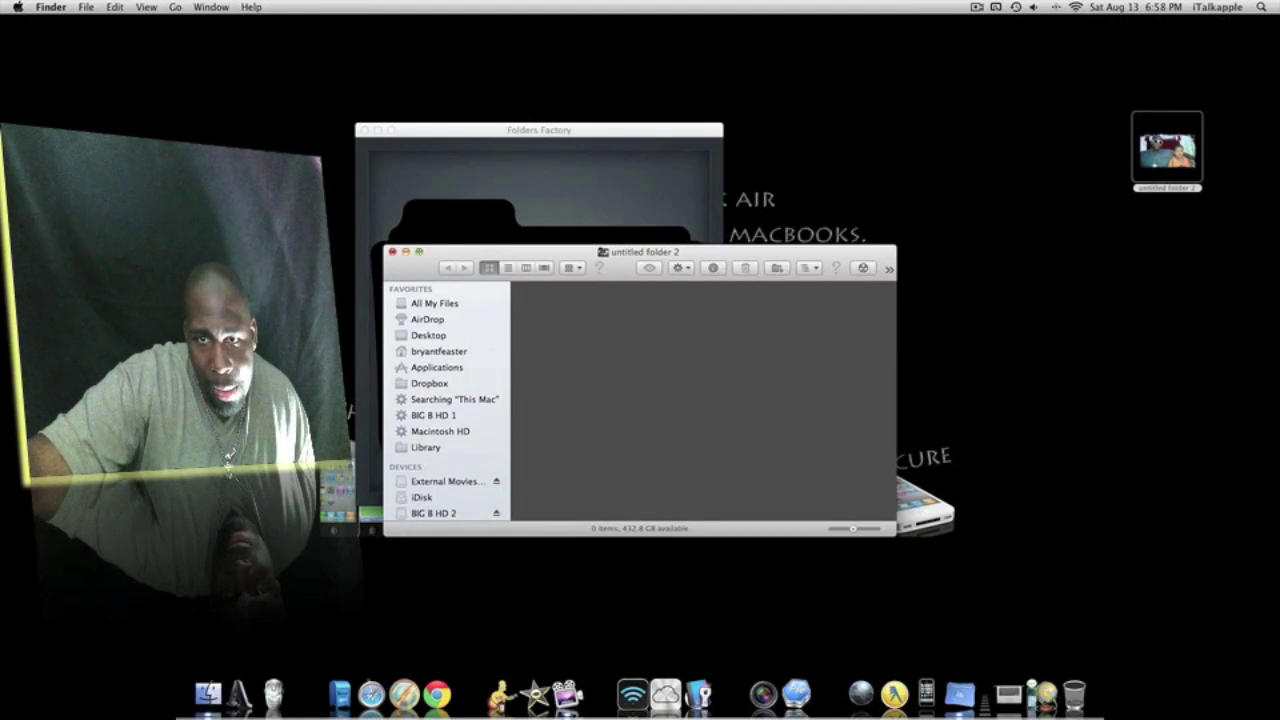
{"action": "key", "text": "super+m"}
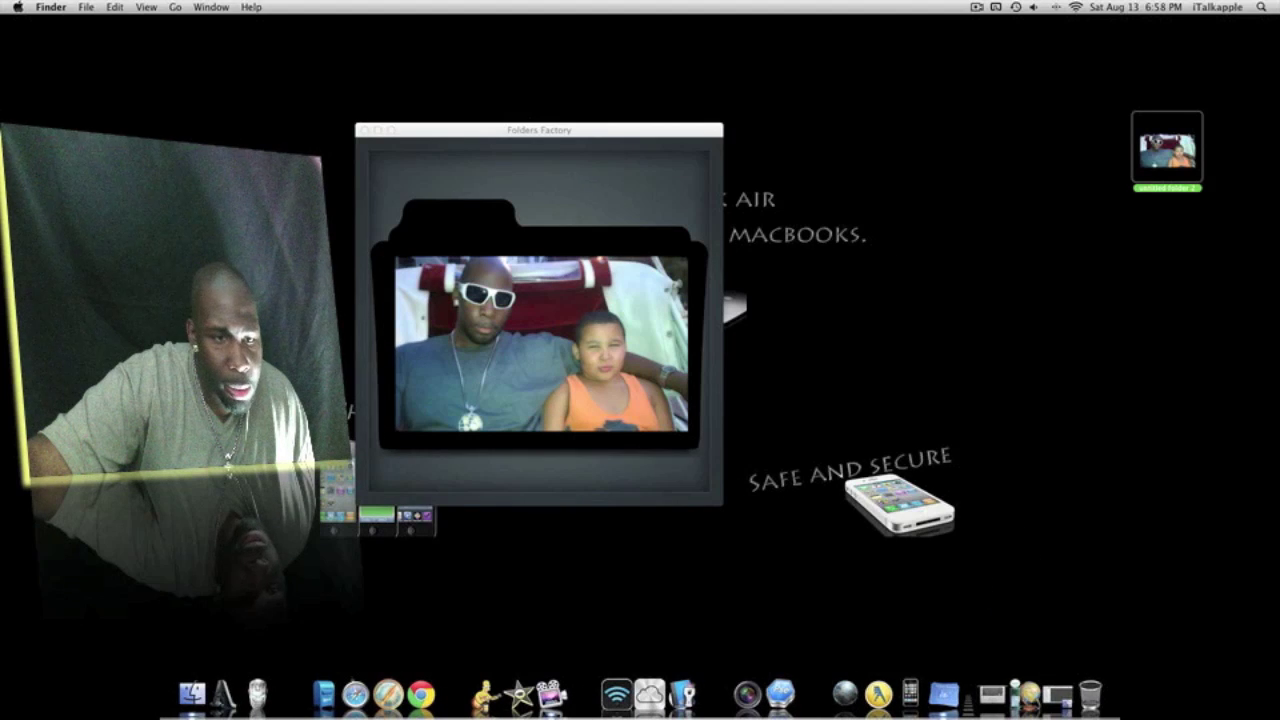
{"action": "left_click", "coordinate": [1058, 694]}
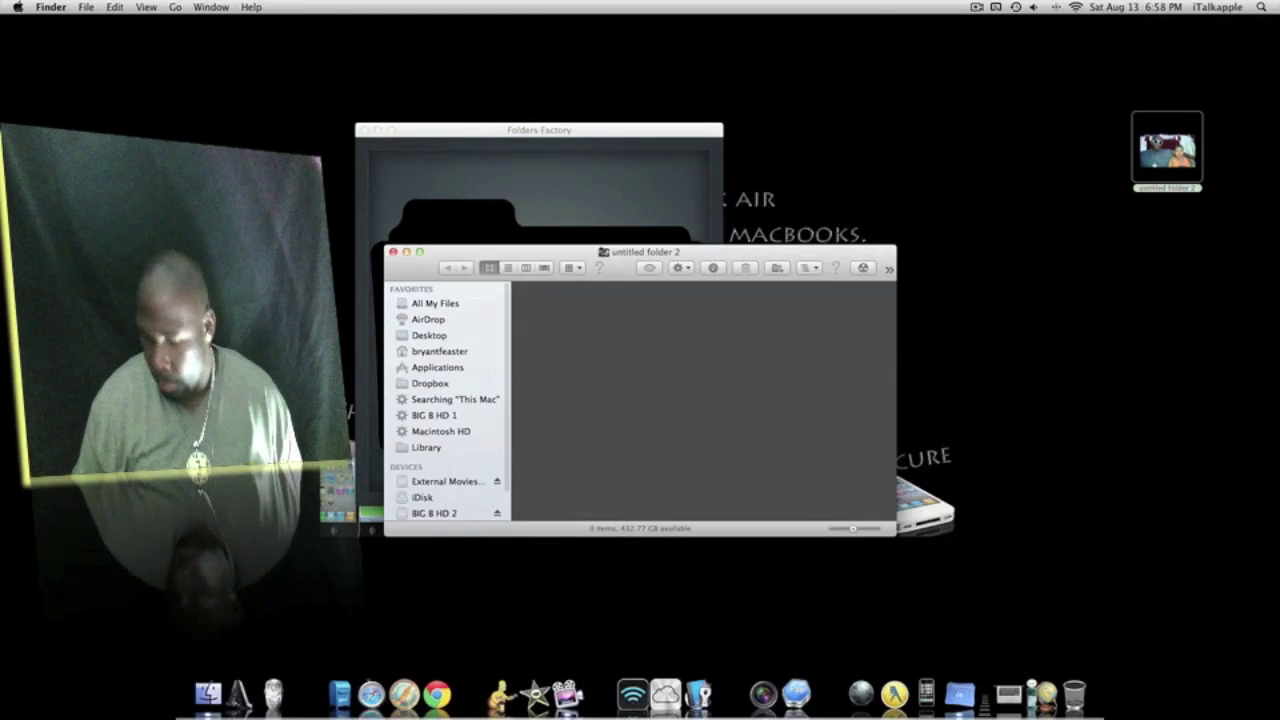
{"action": "key", "text": "super+w"}
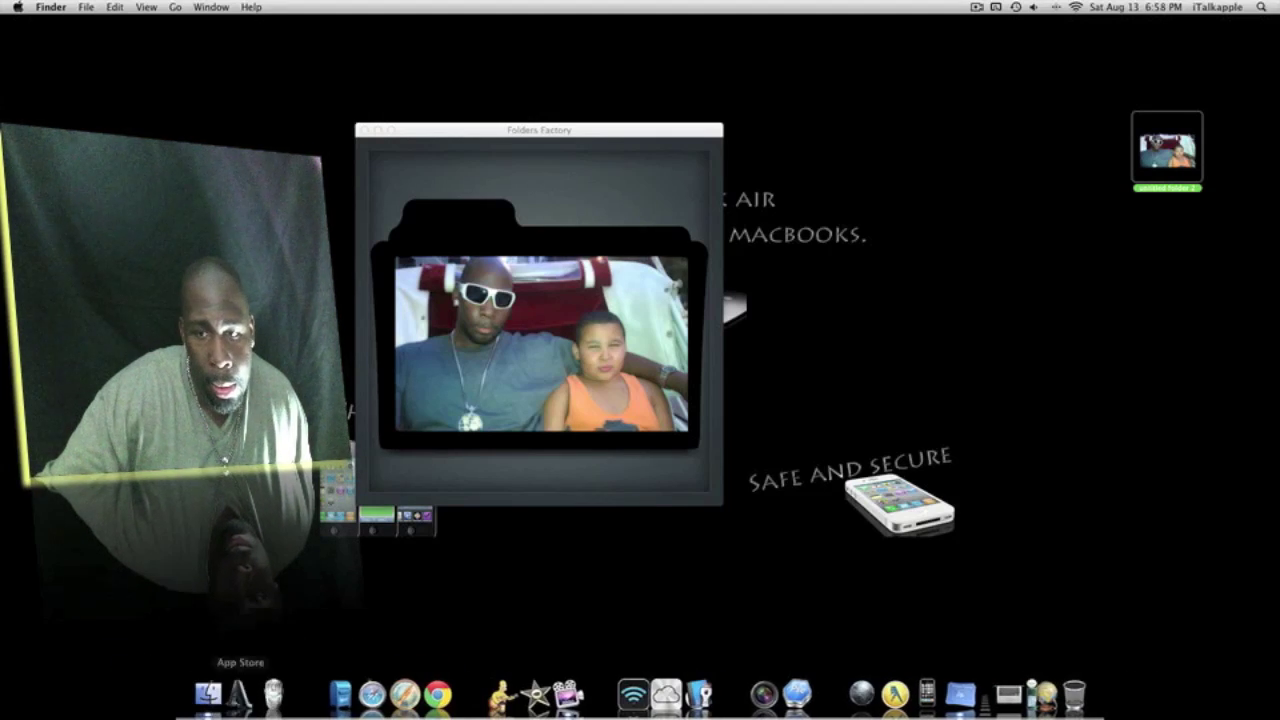
{"action": "key", "text": "Escape"}
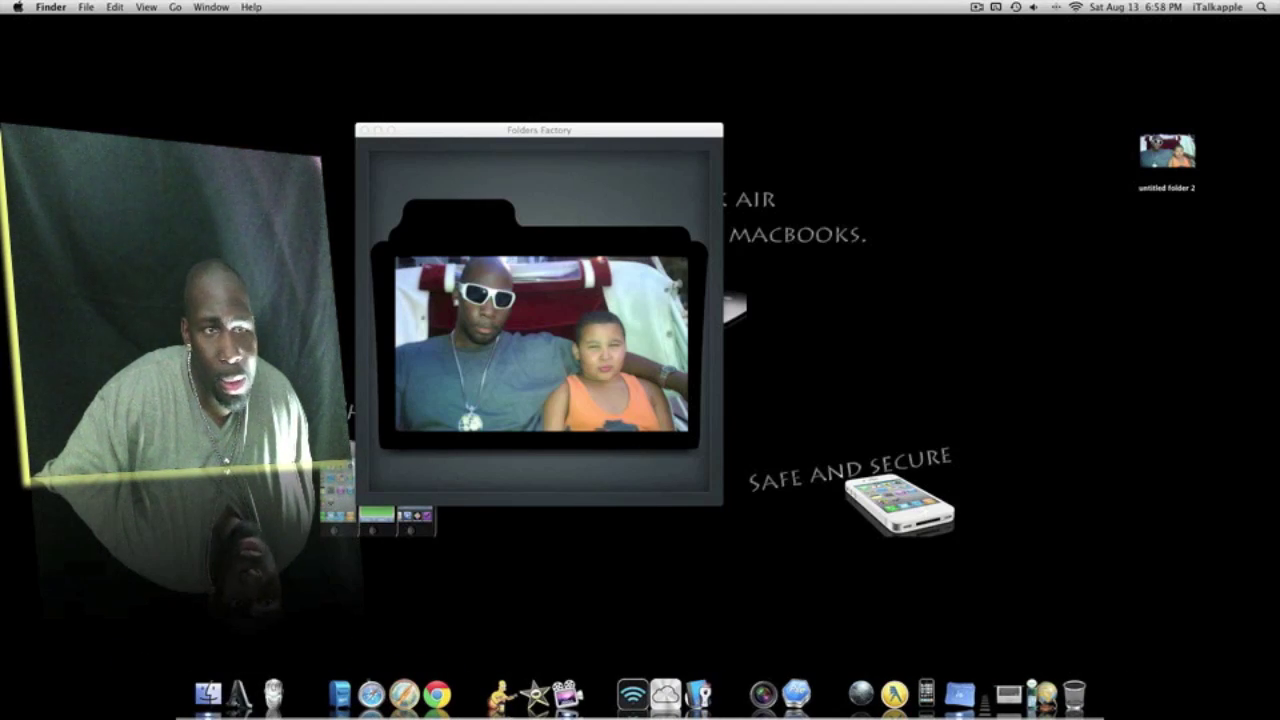
- Move the desktop folder "untitled folder 2" to the Trash
{"action": "left_click_drag", "start_coordinate": [1167, 150], "coordinate": [56, 55]}
{"action": "right_click", "coordinate": [77, 49]}
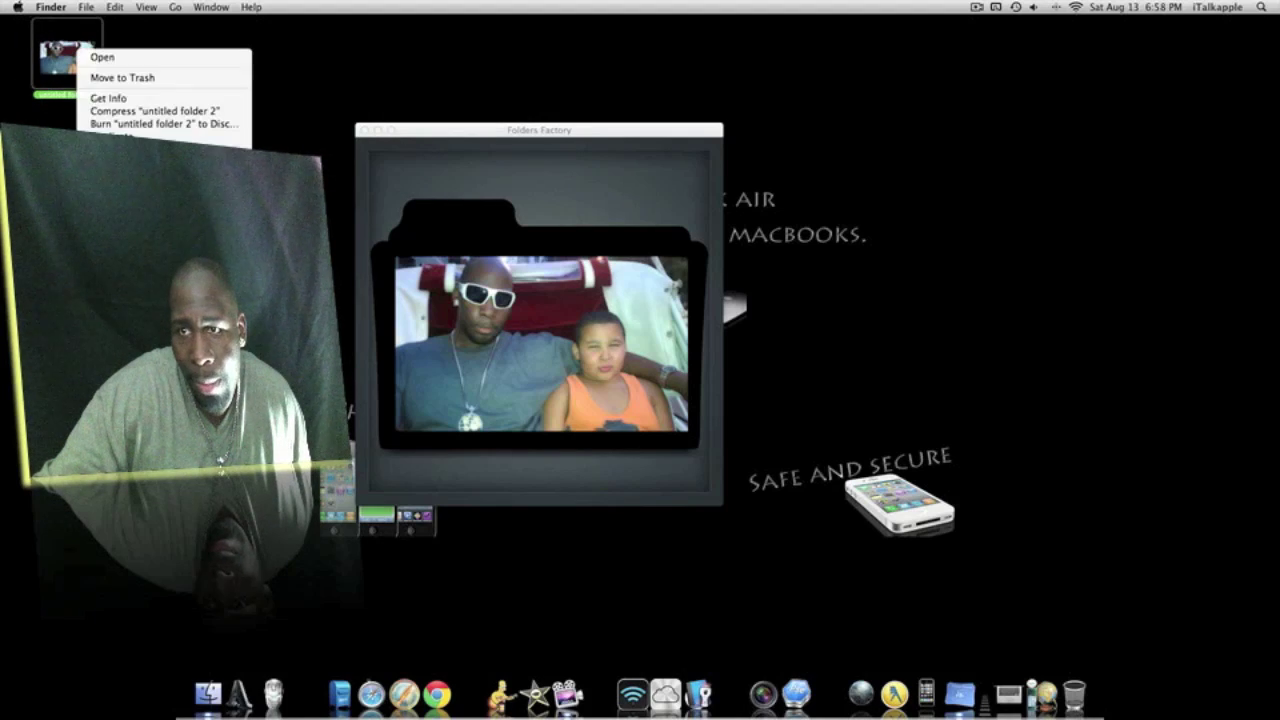
{"action": "left_click", "coordinate": [122, 77]}
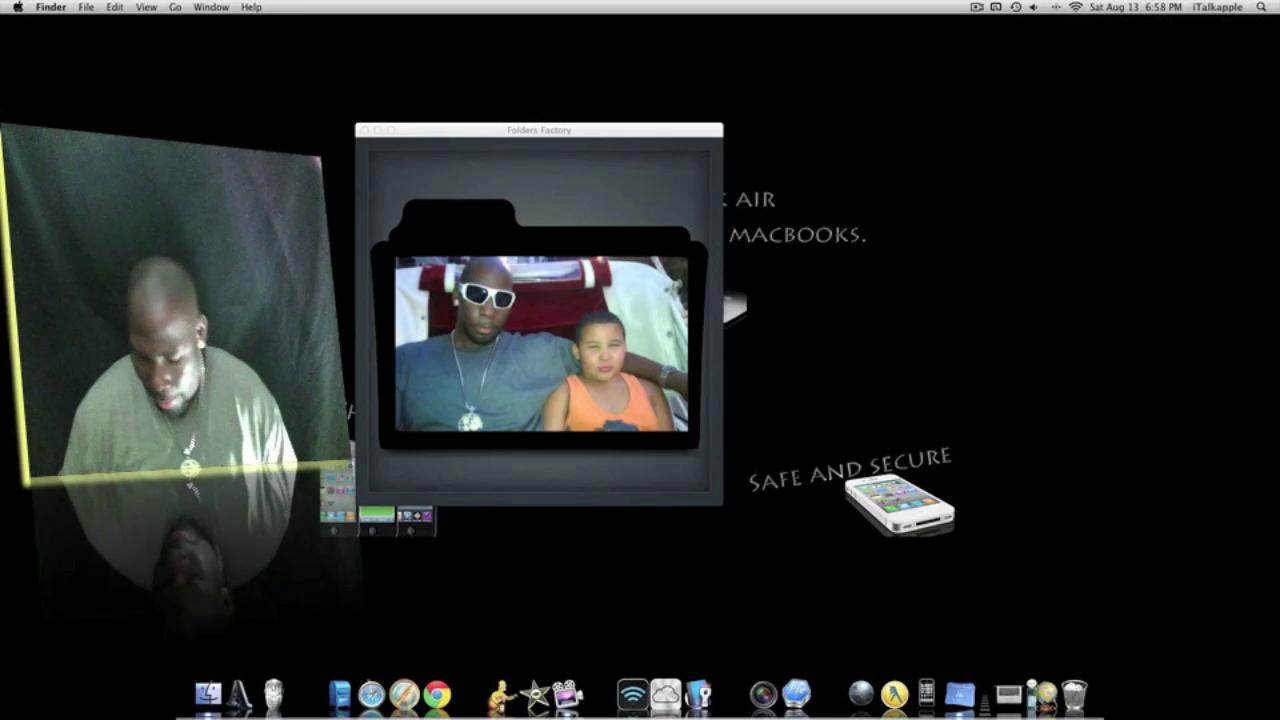
- Show hard disks and external disks on the desktop through Finder Preferences, and line up the BIG B HD 2 icon with the other drives
{"action": "key", "text": "super+comma"}
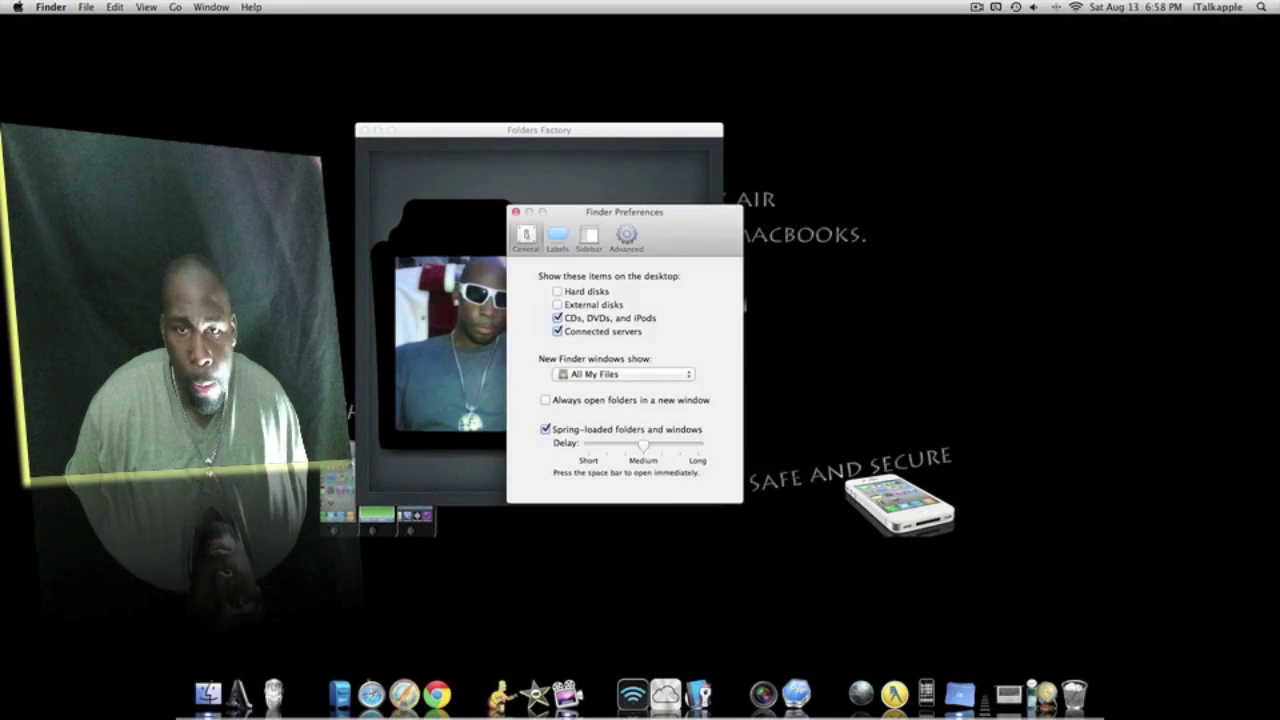
{"action": "left_click", "coordinate": [557, 304]}
{"action": "left_click", "coordinate": [557, 291]}
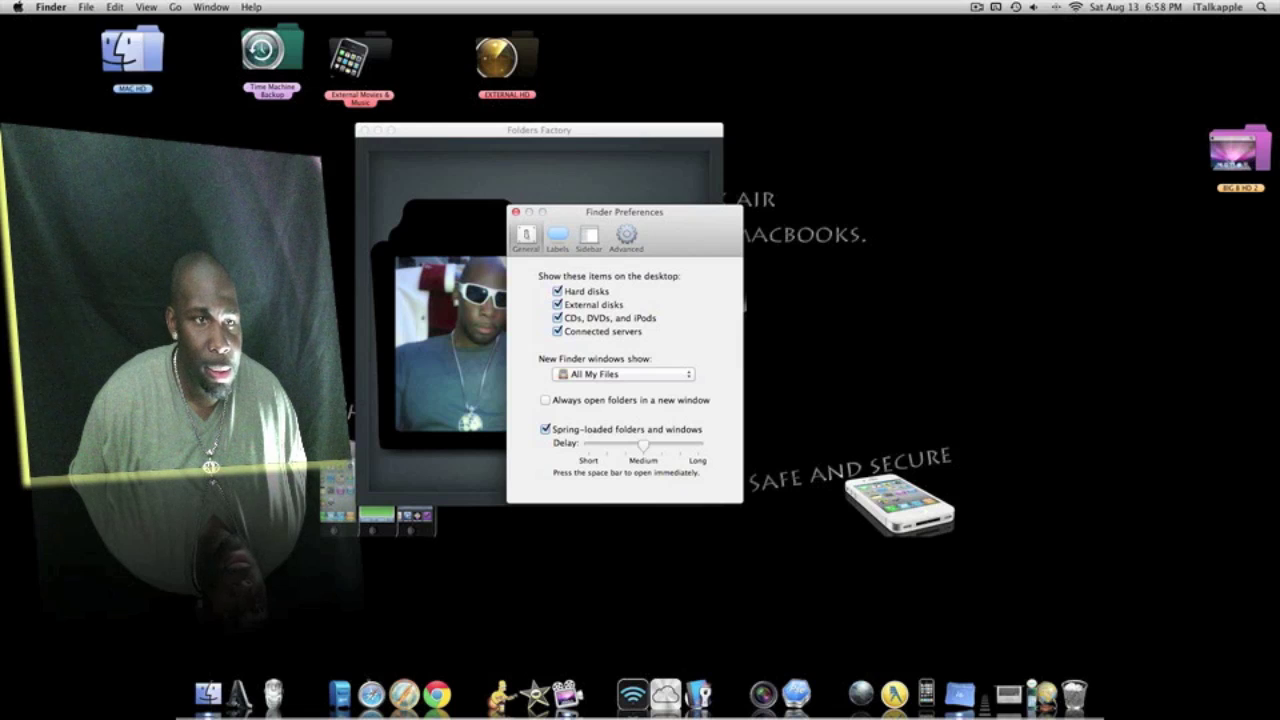
{"action": "left_click_drag", "start_coordinate": [1240, 150], "coordinate": [653, 55]}
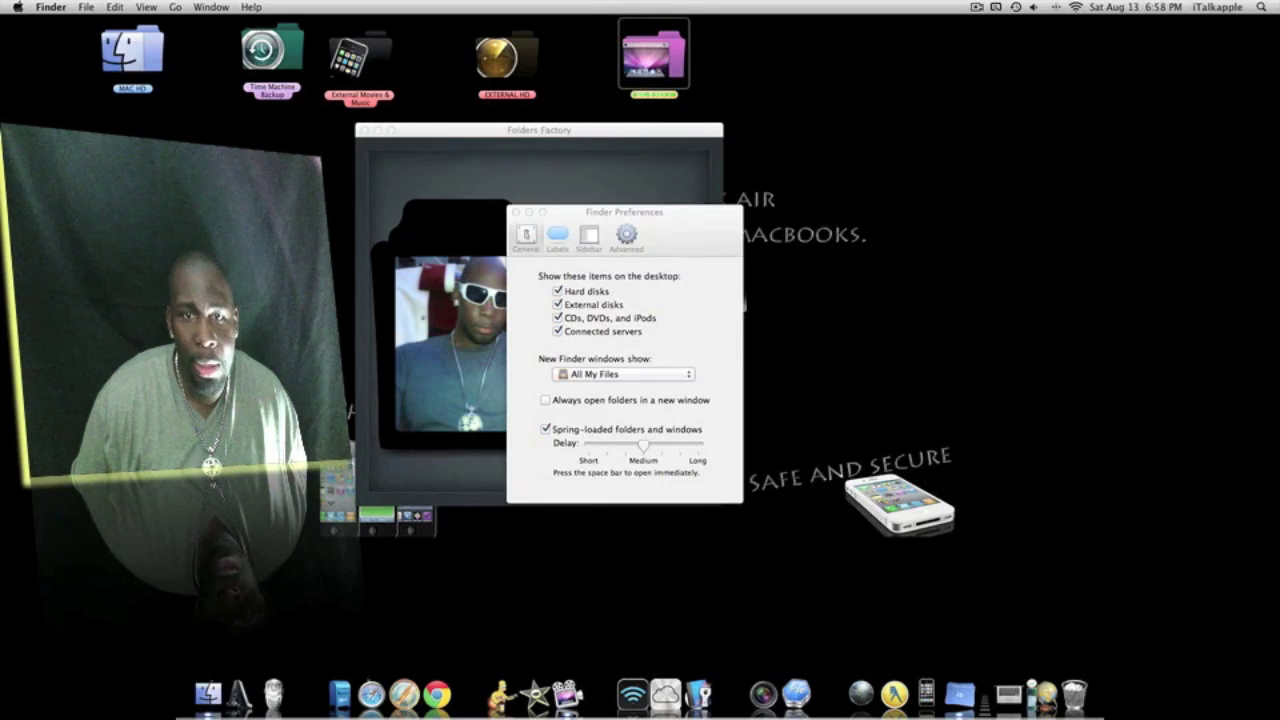
{"action": "left_click_drag", "start_coordinate": [624, 212], "coordinate": [913, 184]}
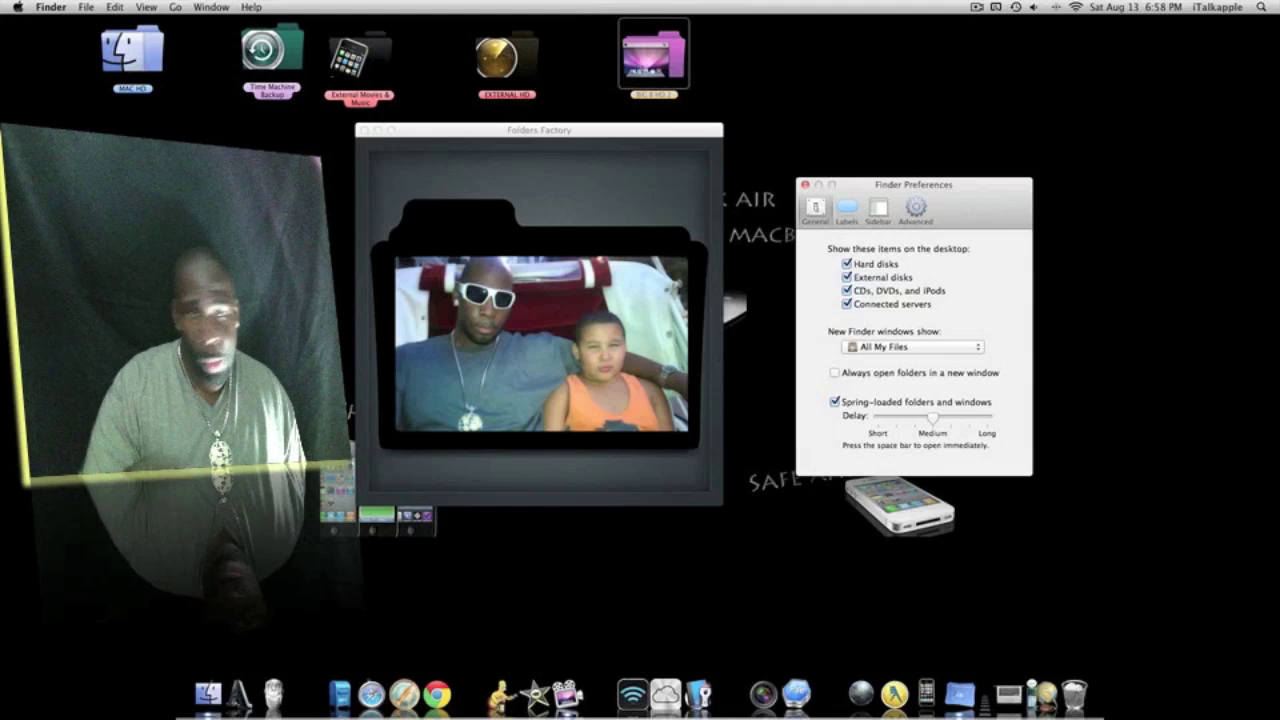
- Hide hard disks and external disks from the desktop again and close Finder Preferences
{"action": "left_click", "coordinate": [847, 264]}
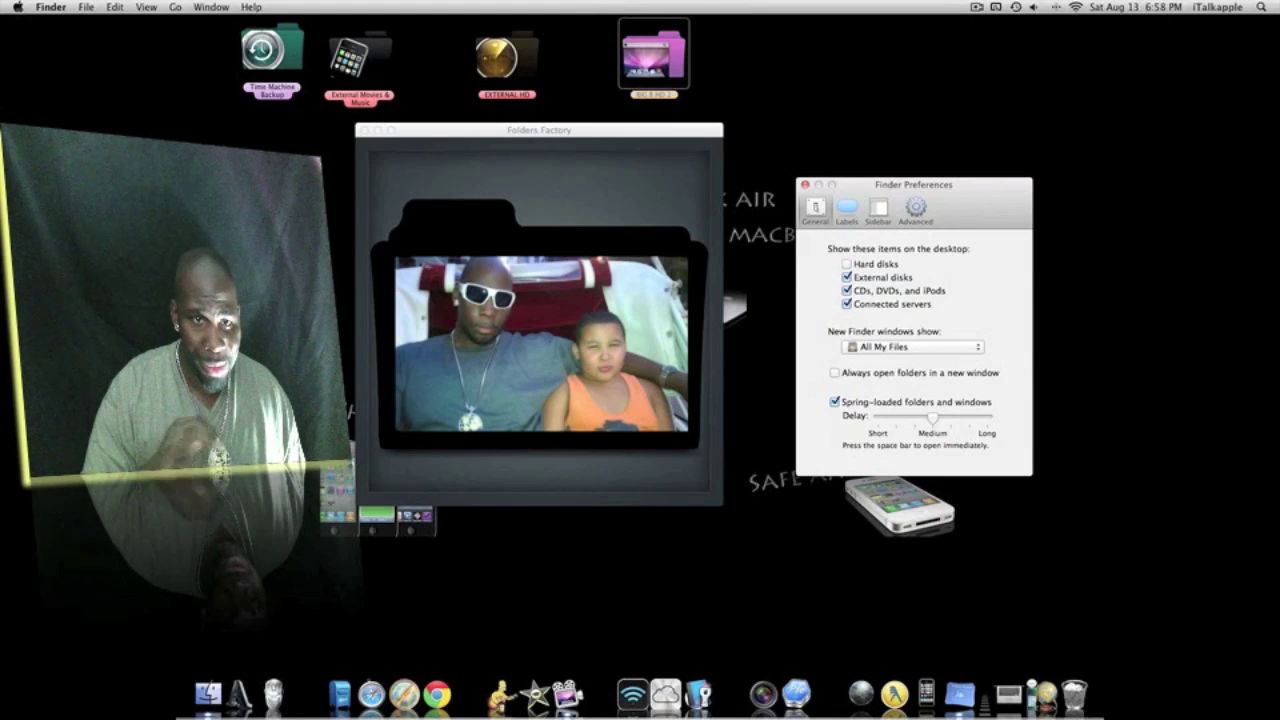
{"action": "left_click", "coordinate": [847, 277]}
{"action": "key", "text": "super+w"}
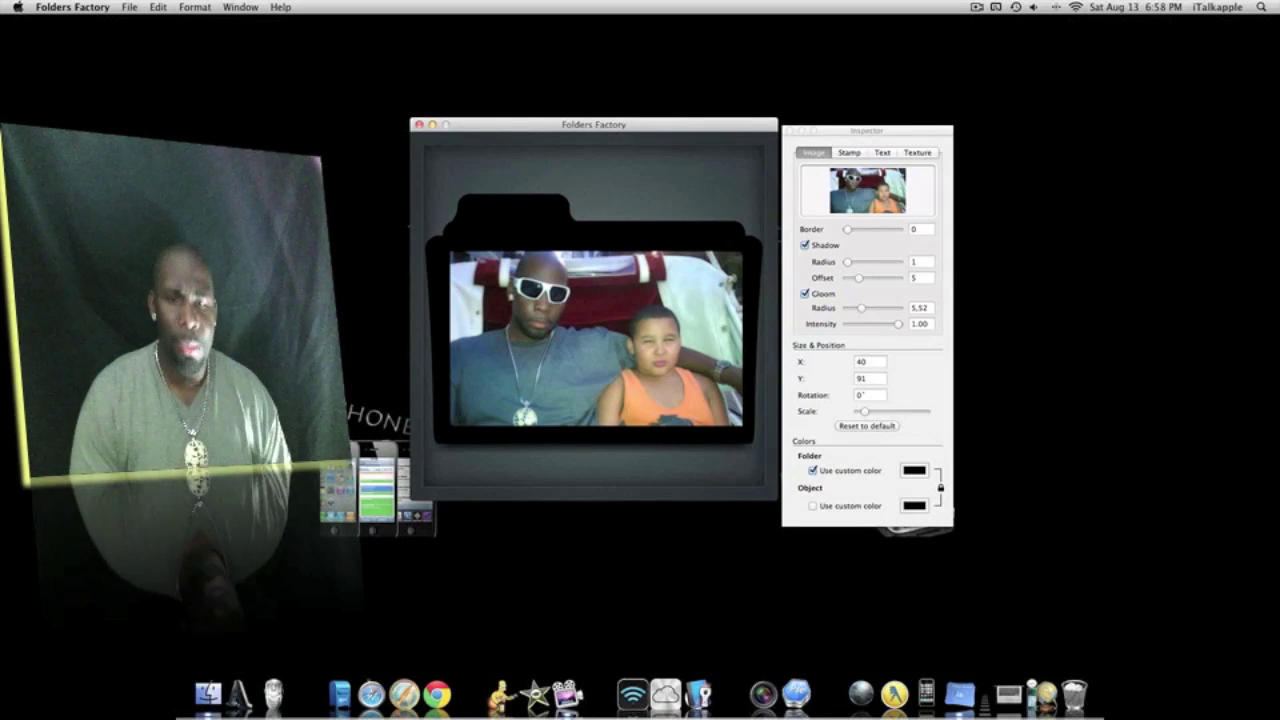
- Move the Folders Factory window aside and close it
{"action": "left_click_drag", "start_coordinate": [594, 124], "coordinate": [372, 114]}
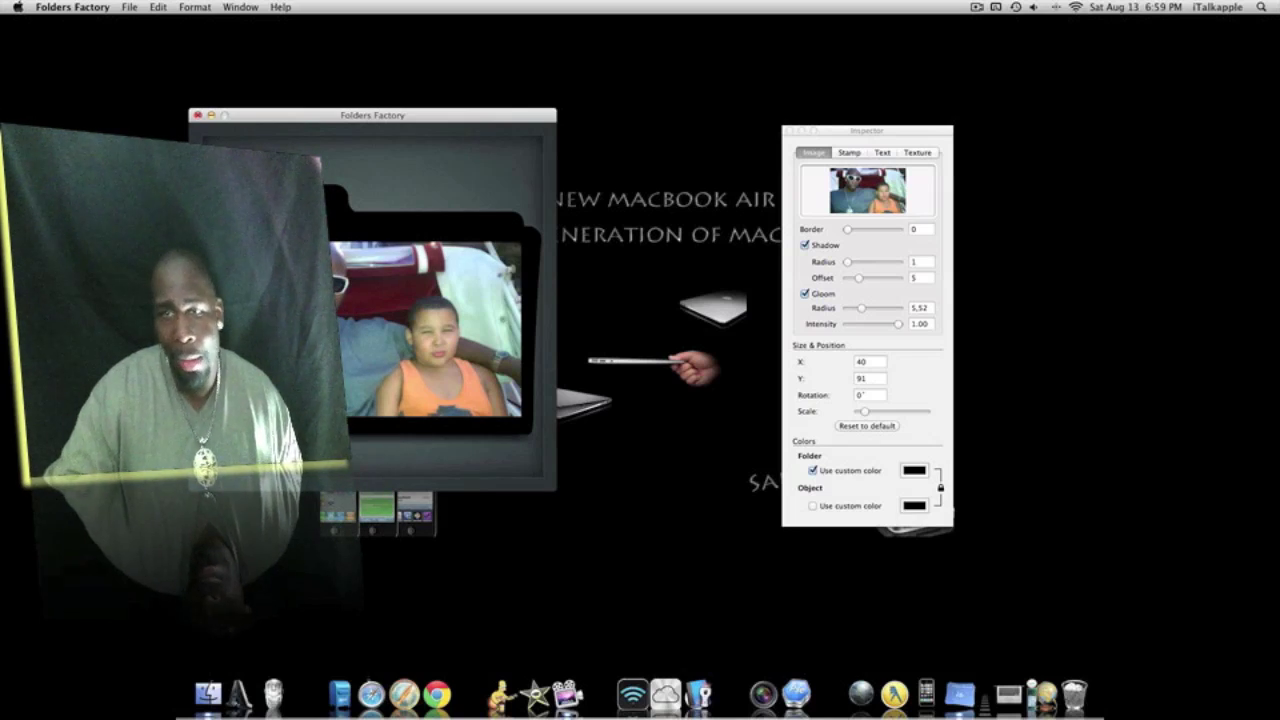
{"action": "left_click", "coordinate": [198, 115]}
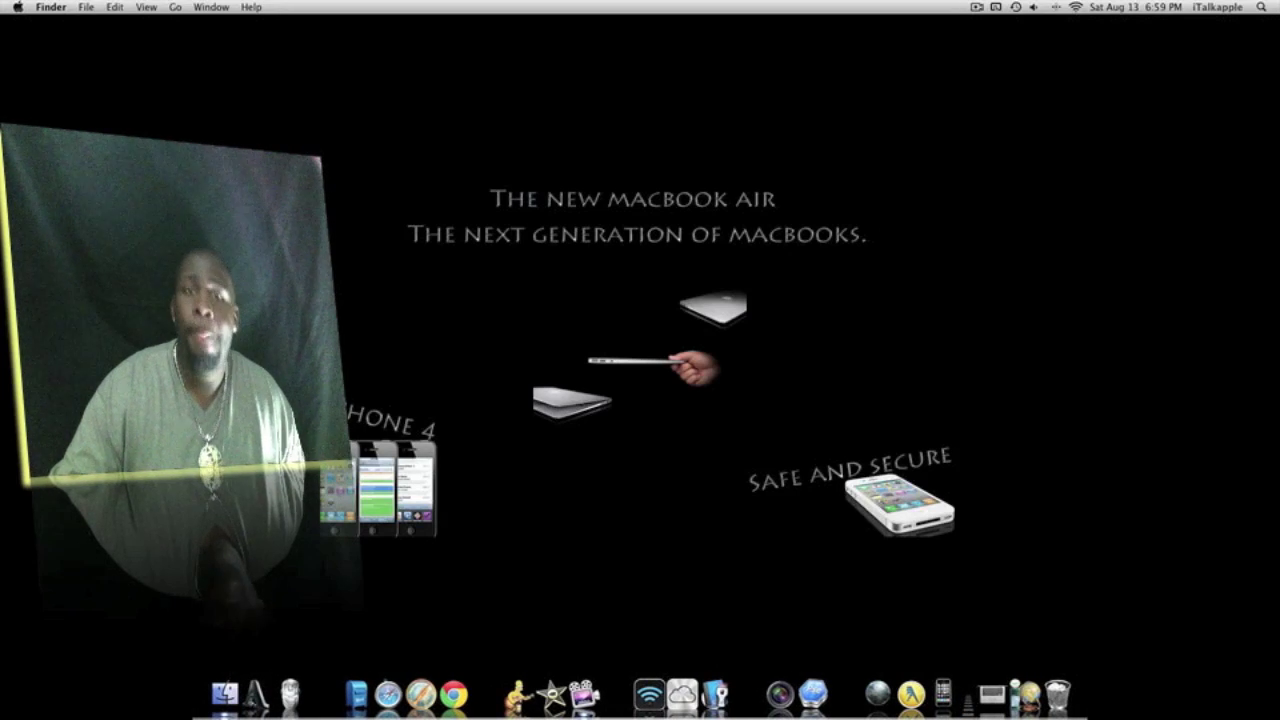